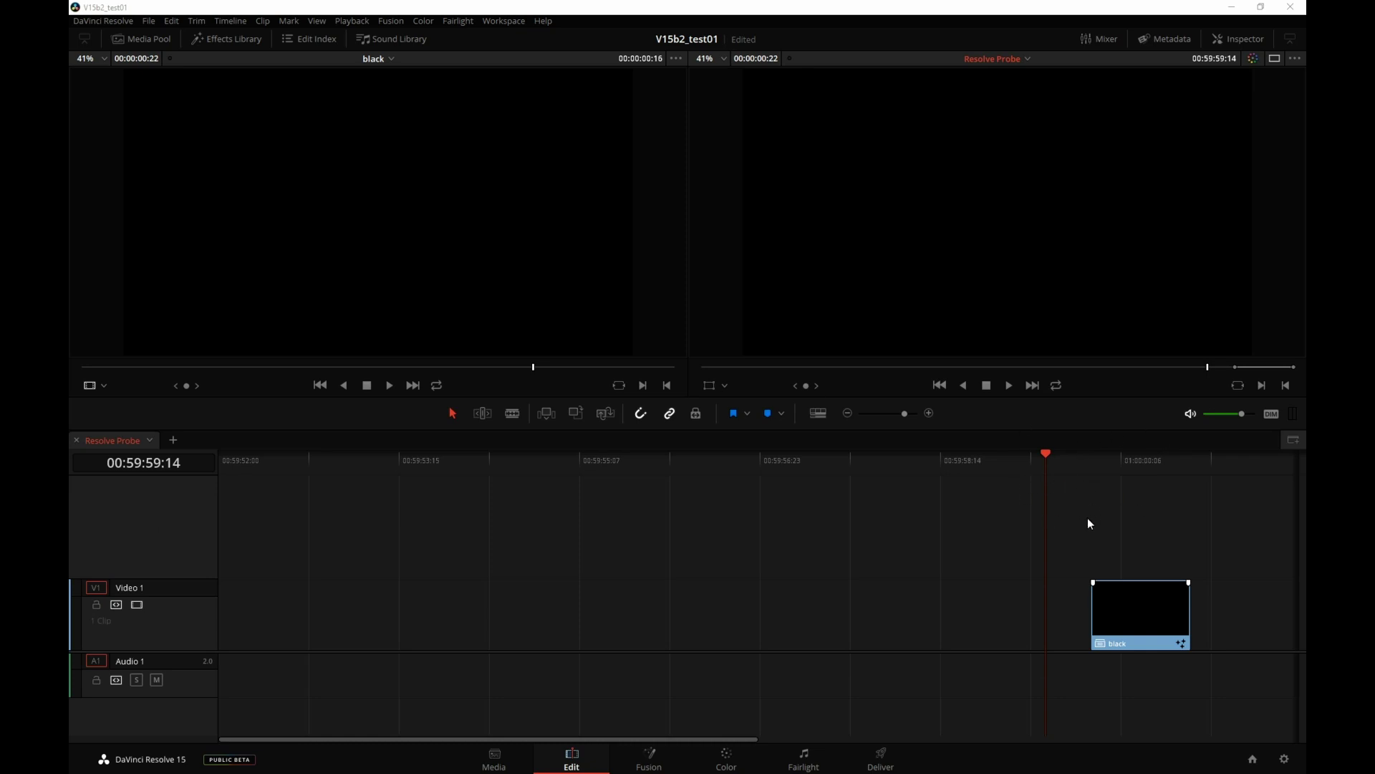
Scrub the Edit timeline playhead onto the black gauge clip at 01:00:00:04
{"action": "left_click_drag", "start_coordinate": [1090, 465], "coordinate": [1110, 468]}
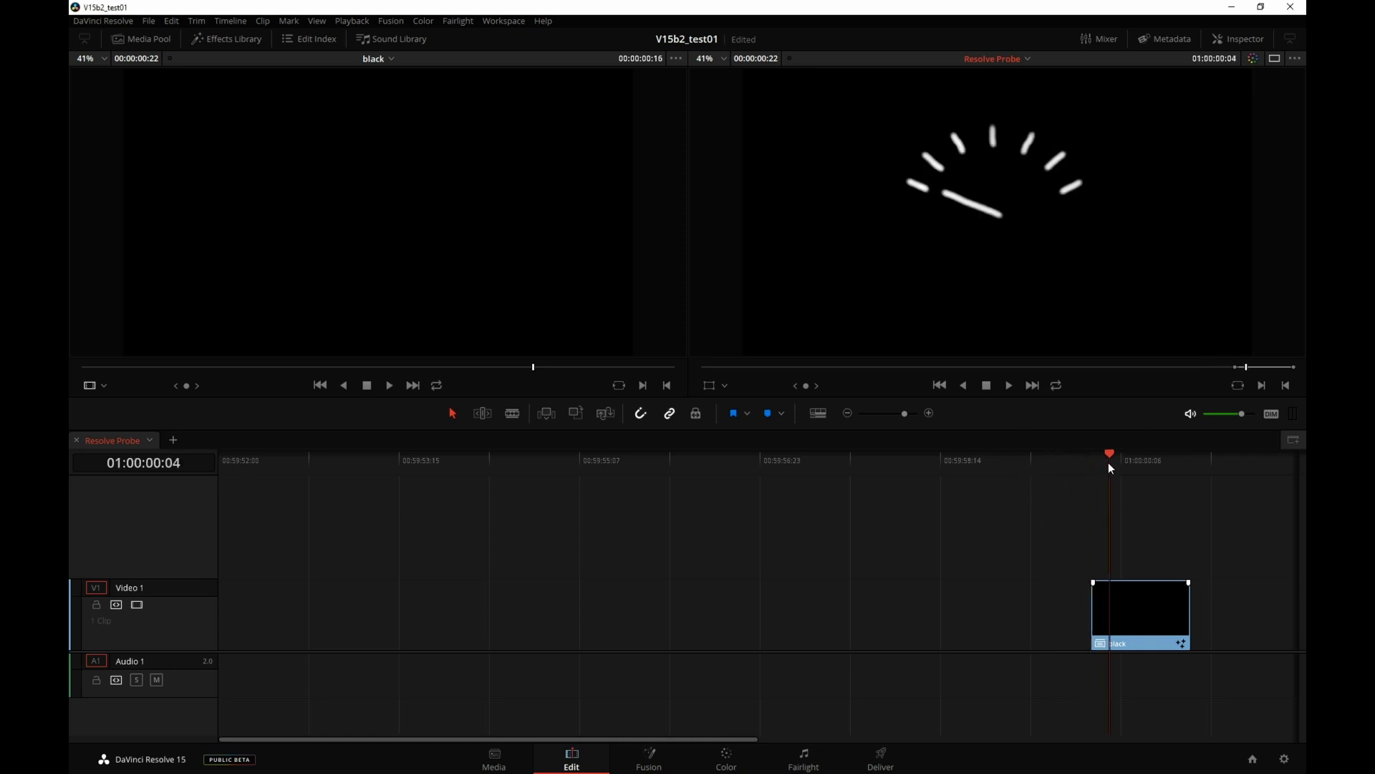
{"action": "left_click", "coordinate": [656, 767]}
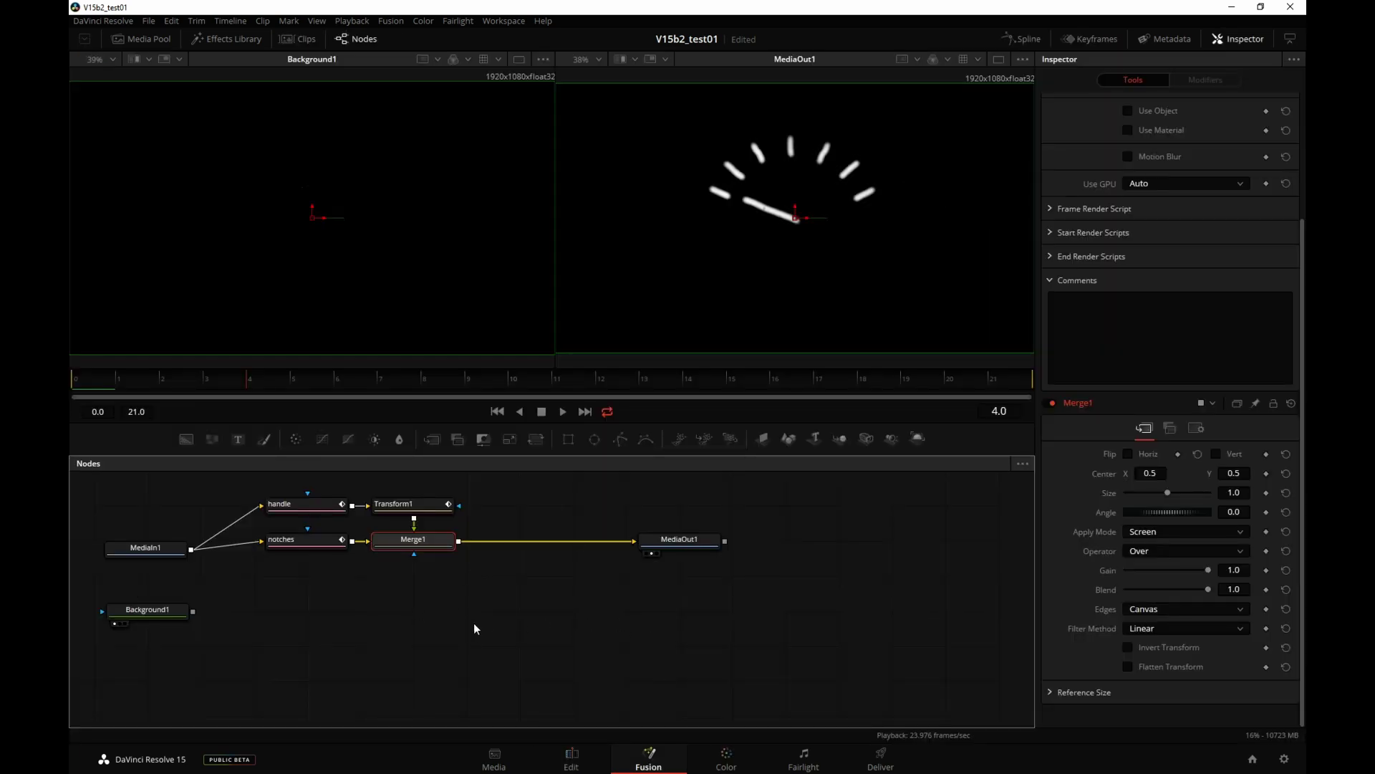
{"action": "left_click", "coordinate": [477, 582]}
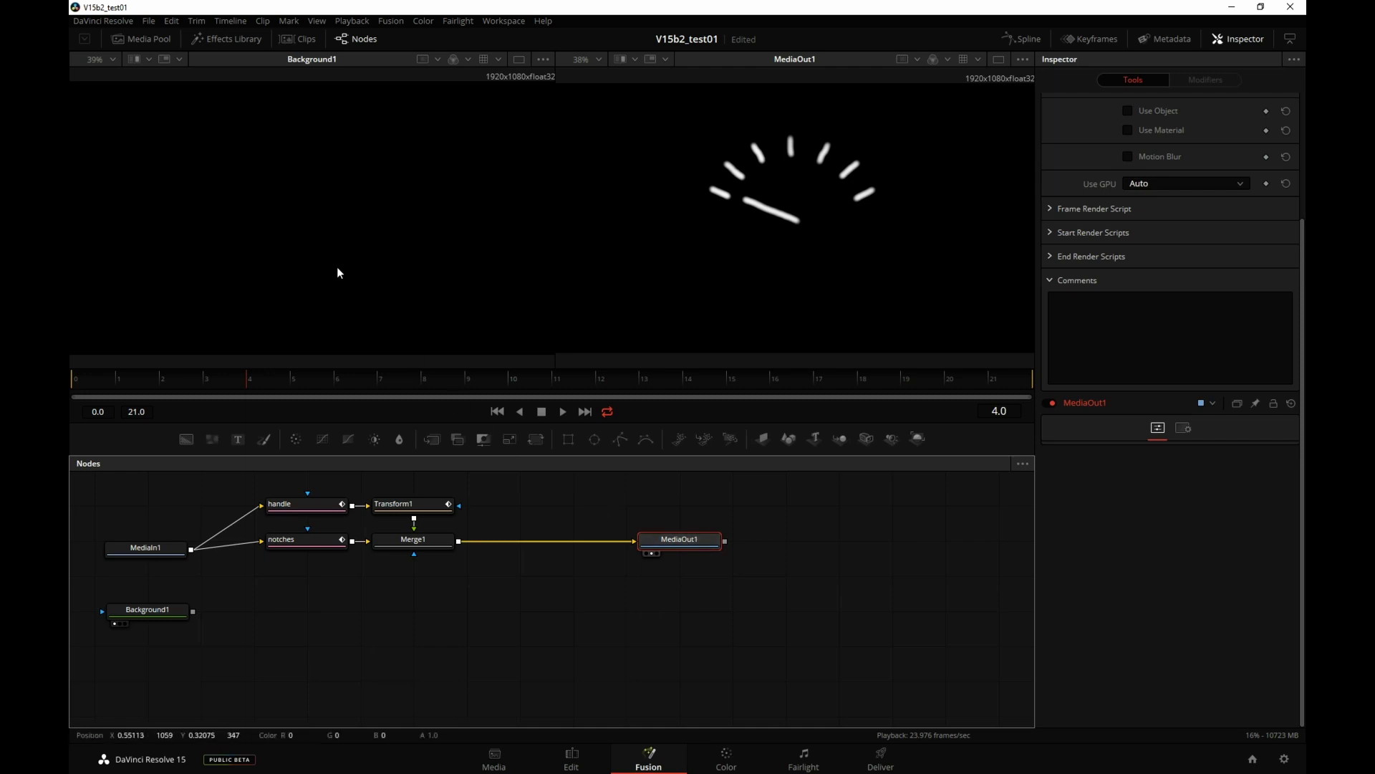
{"action": "left_click", "coordinate": [160, 614]}
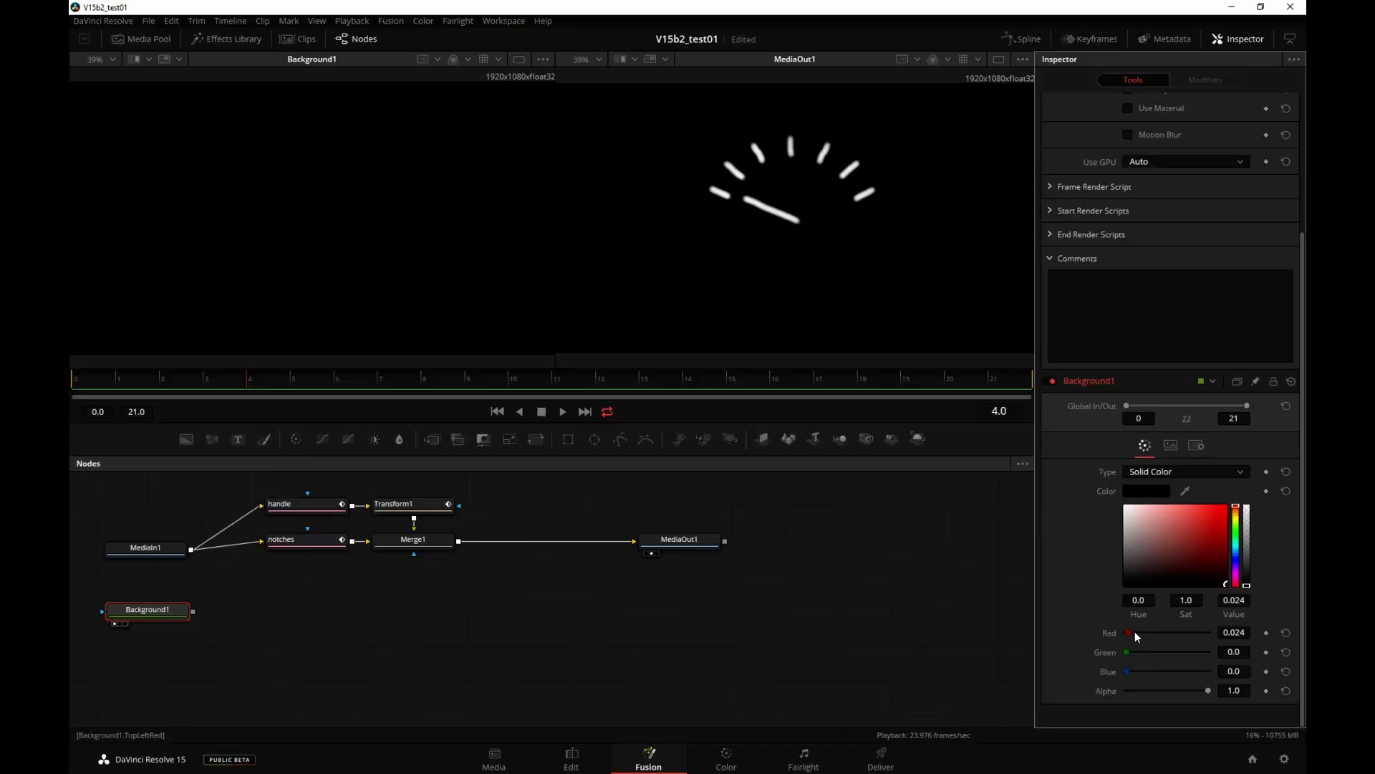
{"action": "mouse_move", "coordinate": [1135, 630]}
{"action": "left_mouse_down"}
{"action": "mouse_move", "coordinate": [1218, 627]}
{"action": "mouse_move", "coordinate": [1114, 638]}
{"action": "left_mouse_up"}
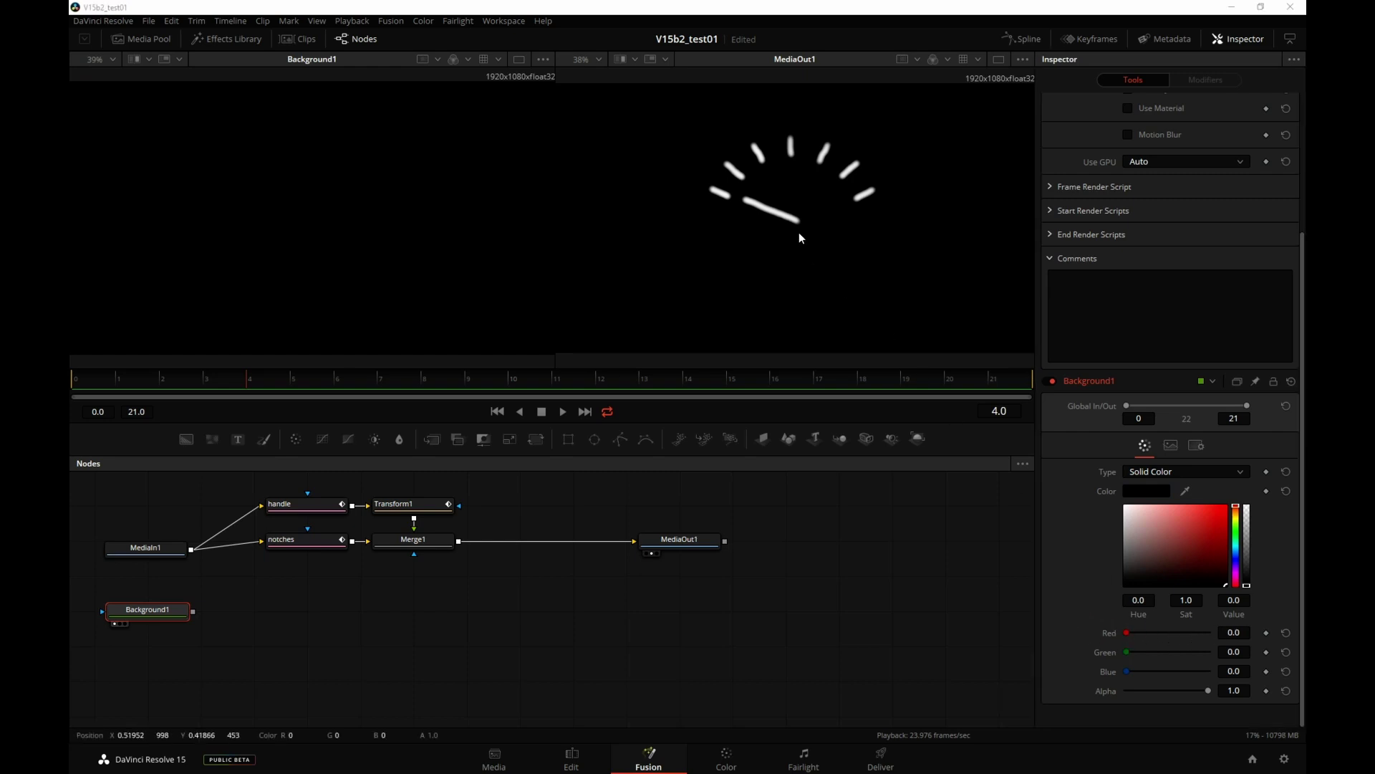
{"action": "left_click", "coordinate": [425, 505]}
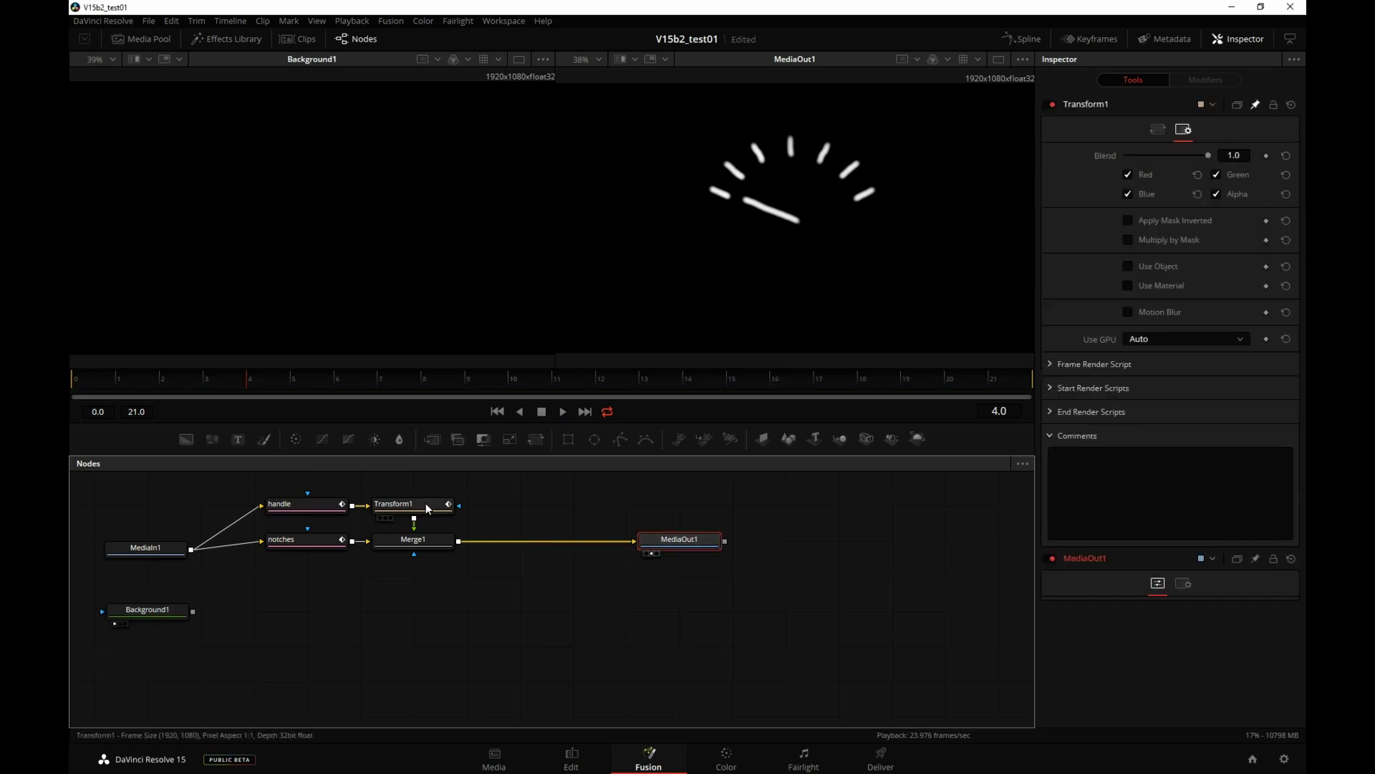
{"action": "left_click", "coordinate": [301, 504]}
{"action": "key", "text": "2"}
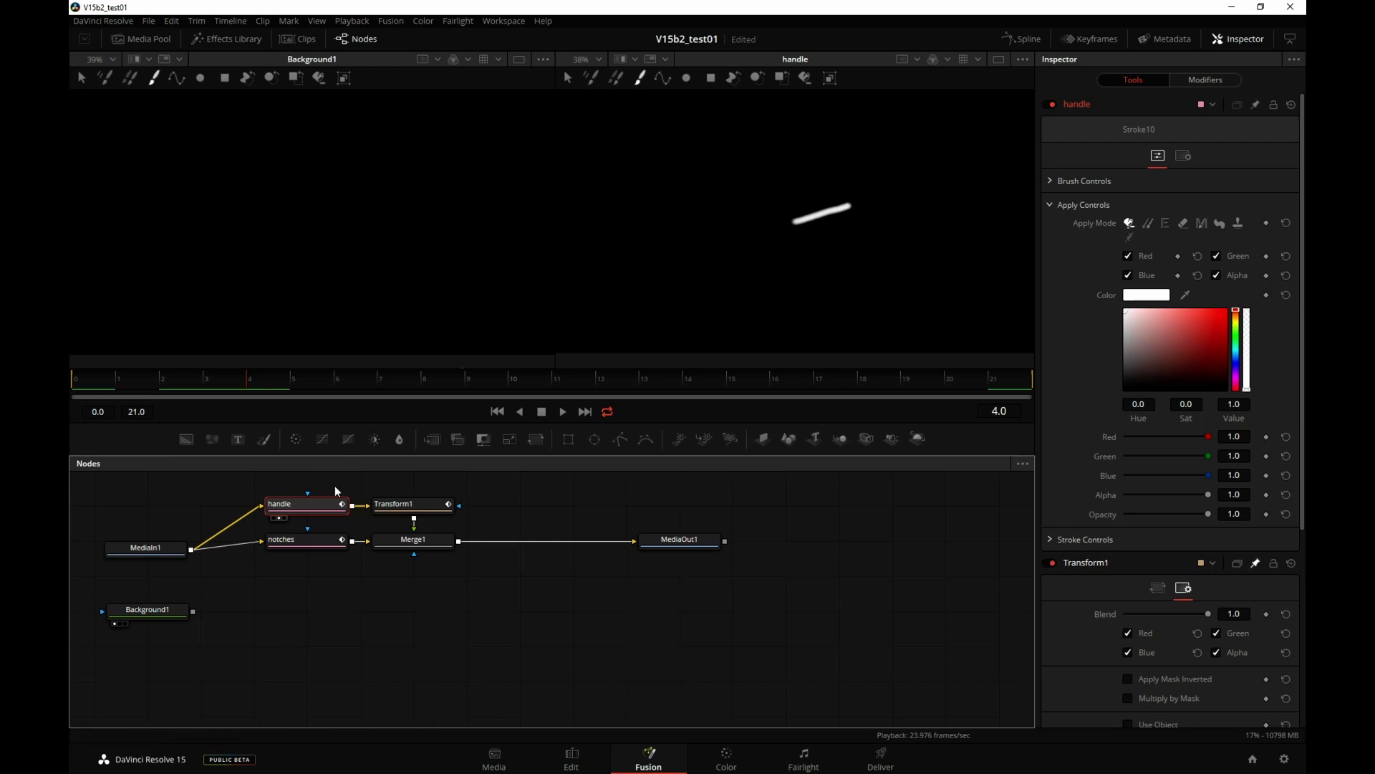
{"action": "left_click", "coordinate": [321, 545]}
{"action": "key", "text": "2"}
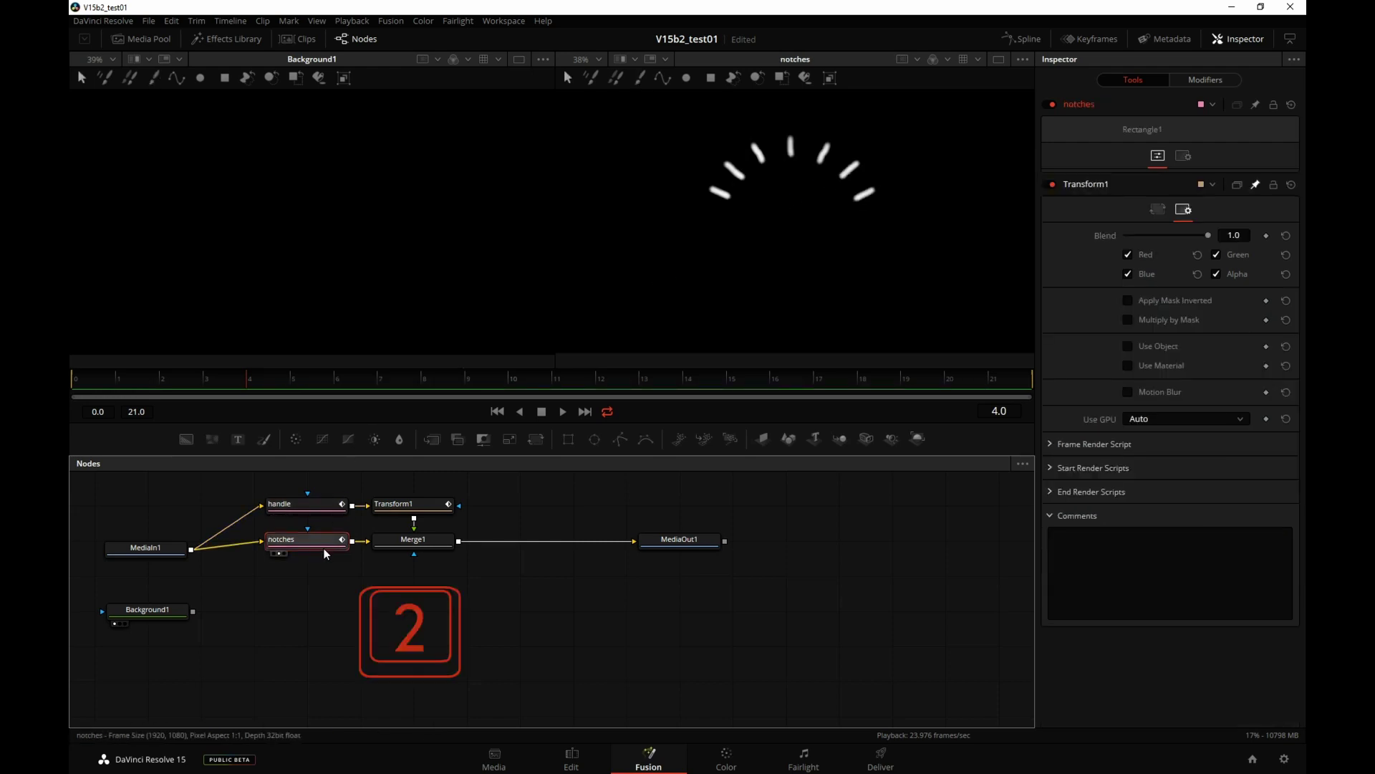
{"action": "left_click", "coordinate": [450, 504]}
{"action": "key", "text": "2"}
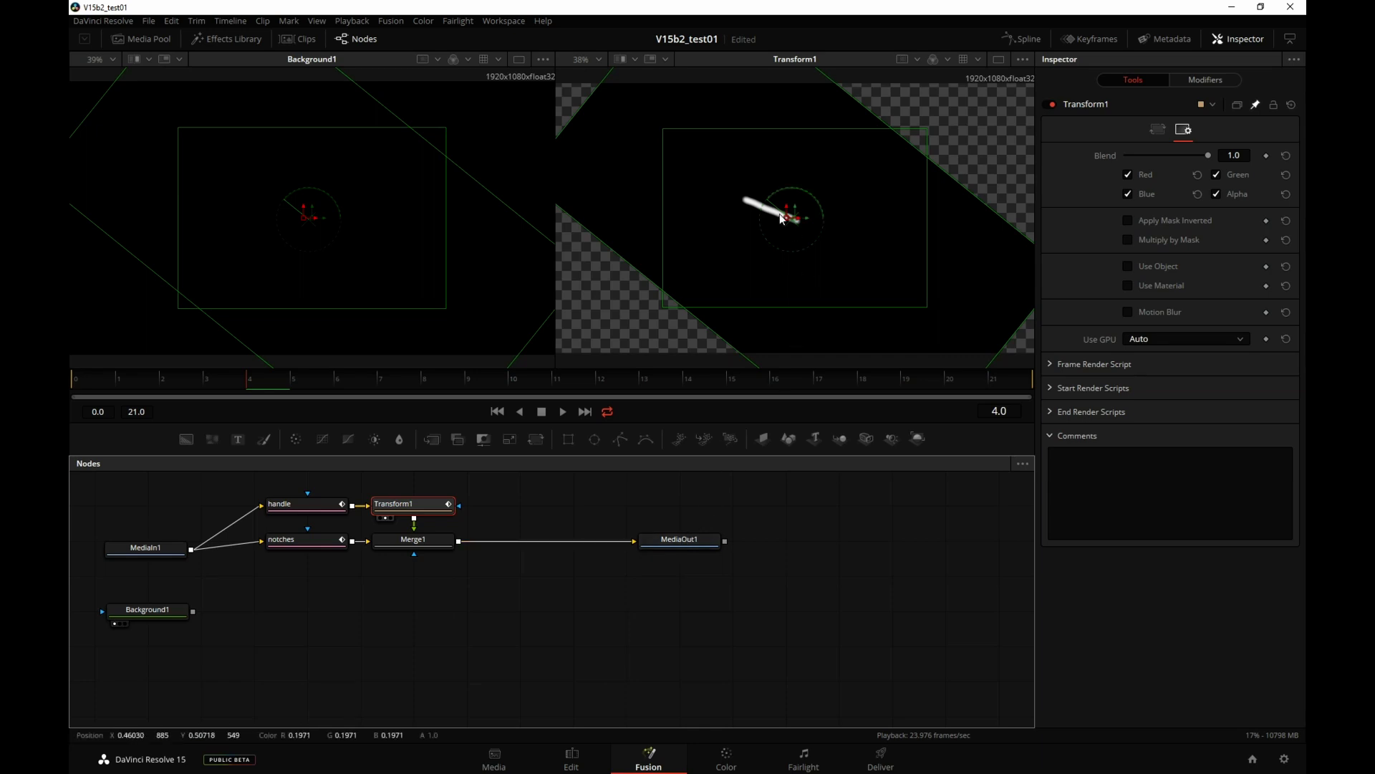
{"action": "left_click", "coordinate": [706, 542]}
{"action": "key", "text": "2"}
Drag Car - 5715.mp4 from the Media Pool into the node graph as MediaIn2, then select it
{"action": "left_click", "coordinate": [141, 39]}
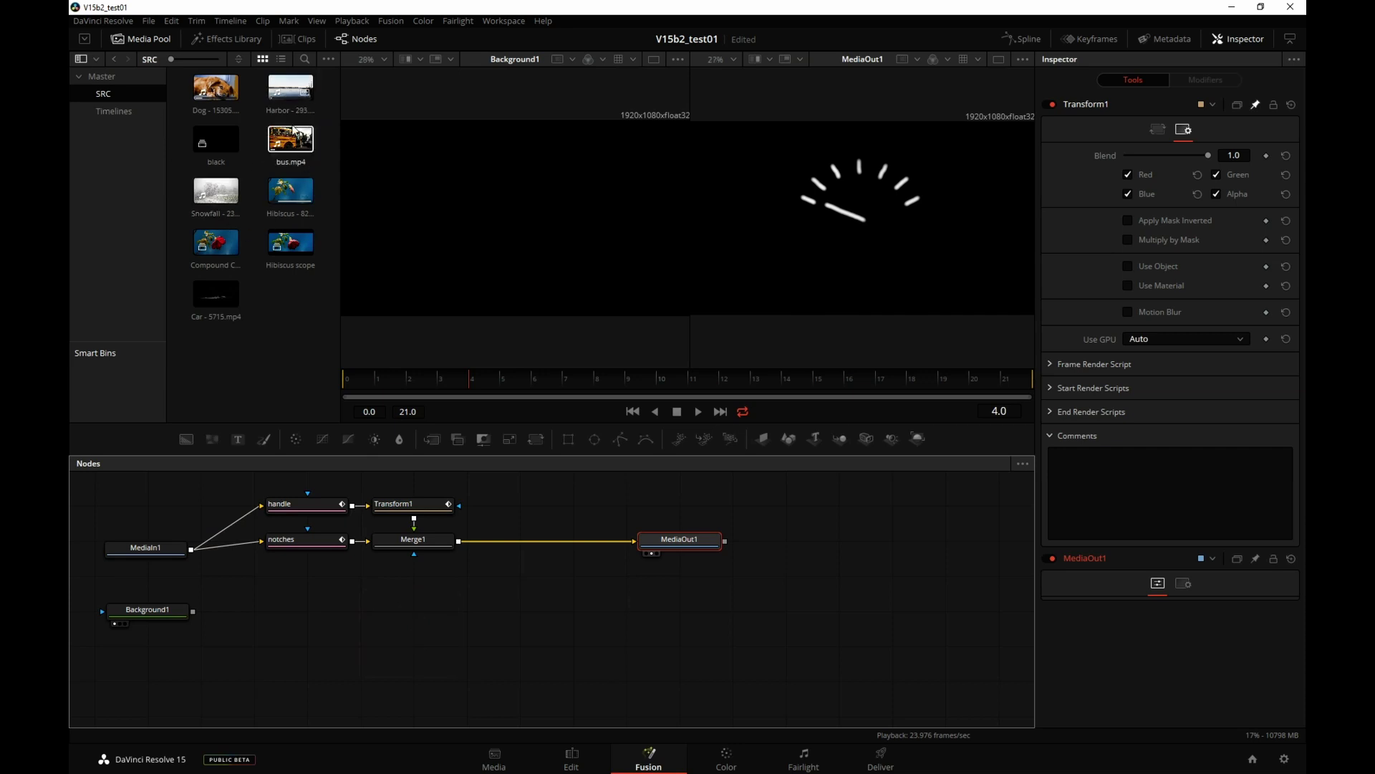
{"action": "left_click_drag", "start_coordinate": [220, 308], "coordinate": [147, 574]}
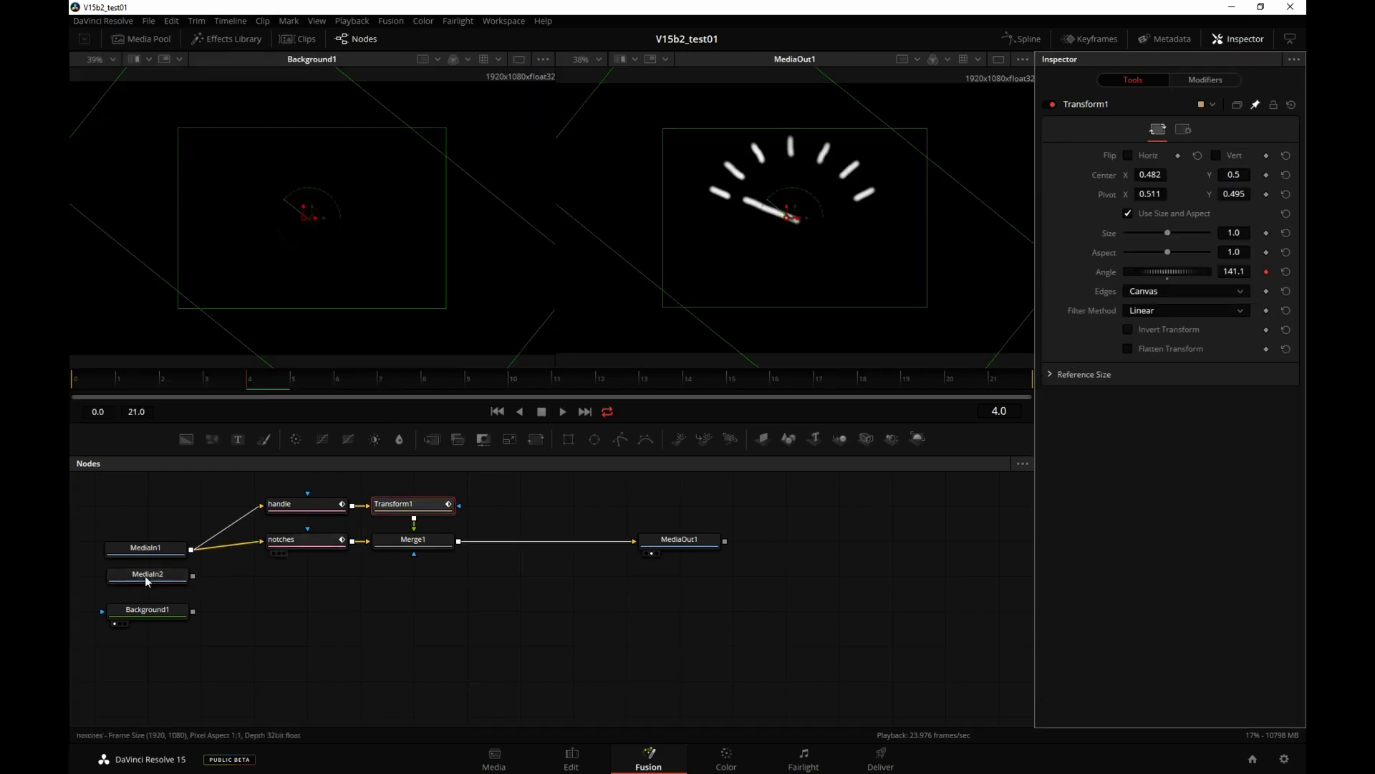
{"action": "left_click", "coordinate": [430, 510]}
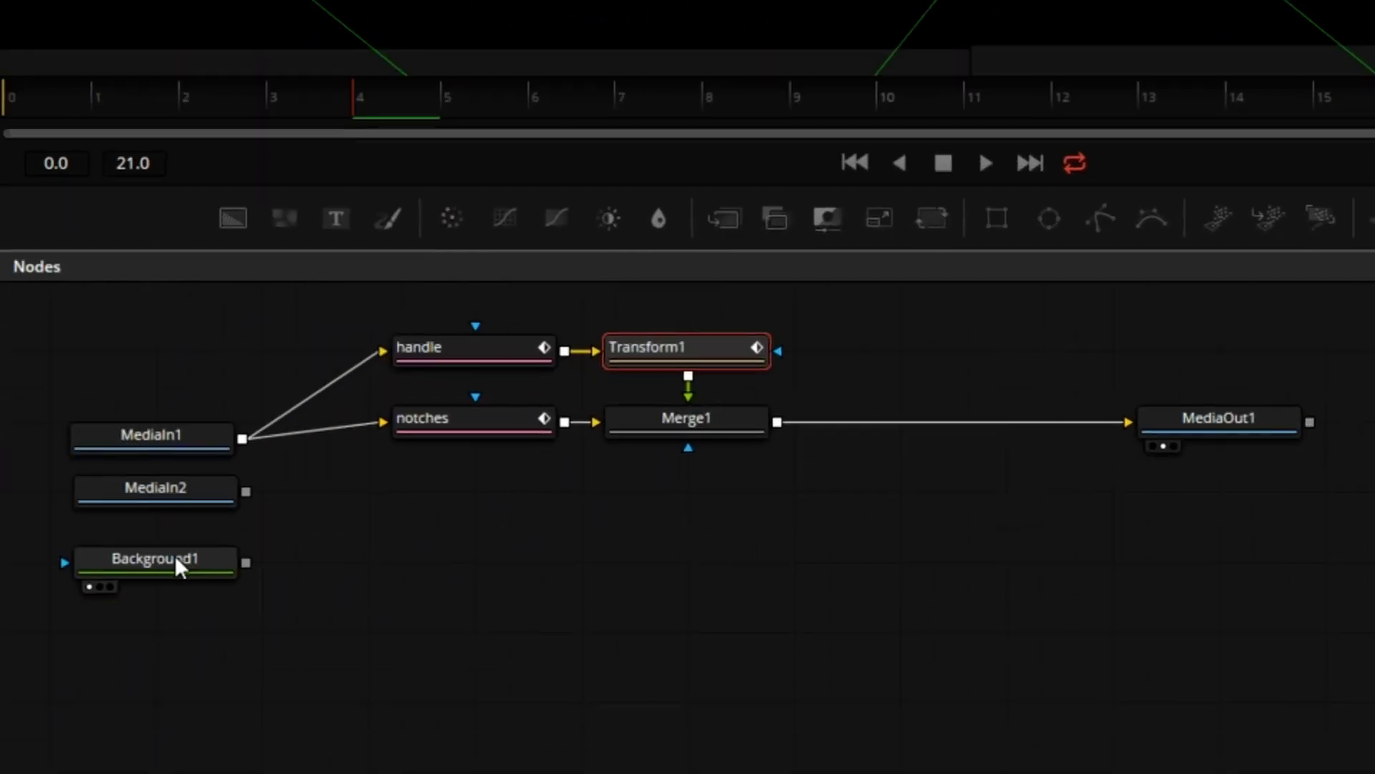
{"action": "left_click", "coordinate": [188, 494]}
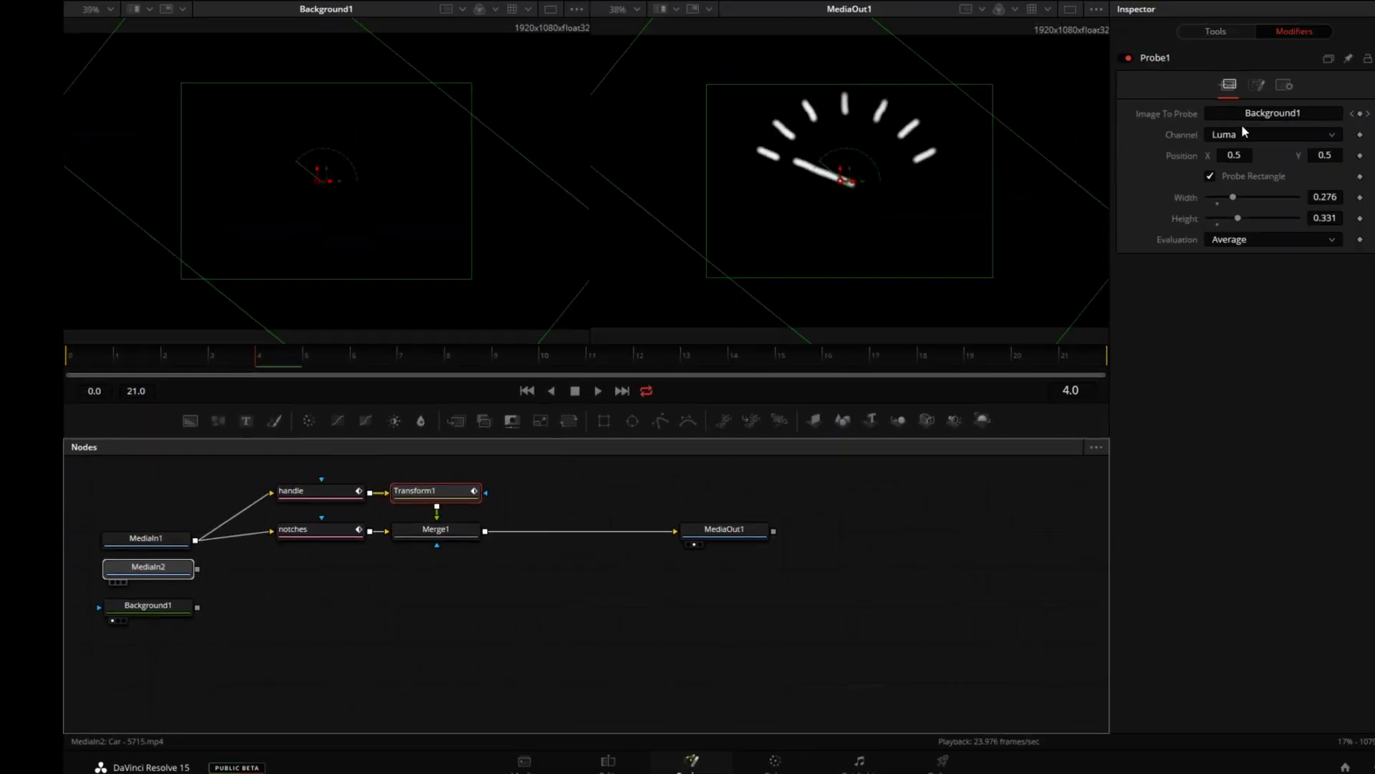
Set Probe1's Image To Probe to MediaIn2, view it, and play and scrub to watch the needle react
{"action": "left_click_drag", "start_coordinate": [1182, 156], "coordinate": [1182, 156]}
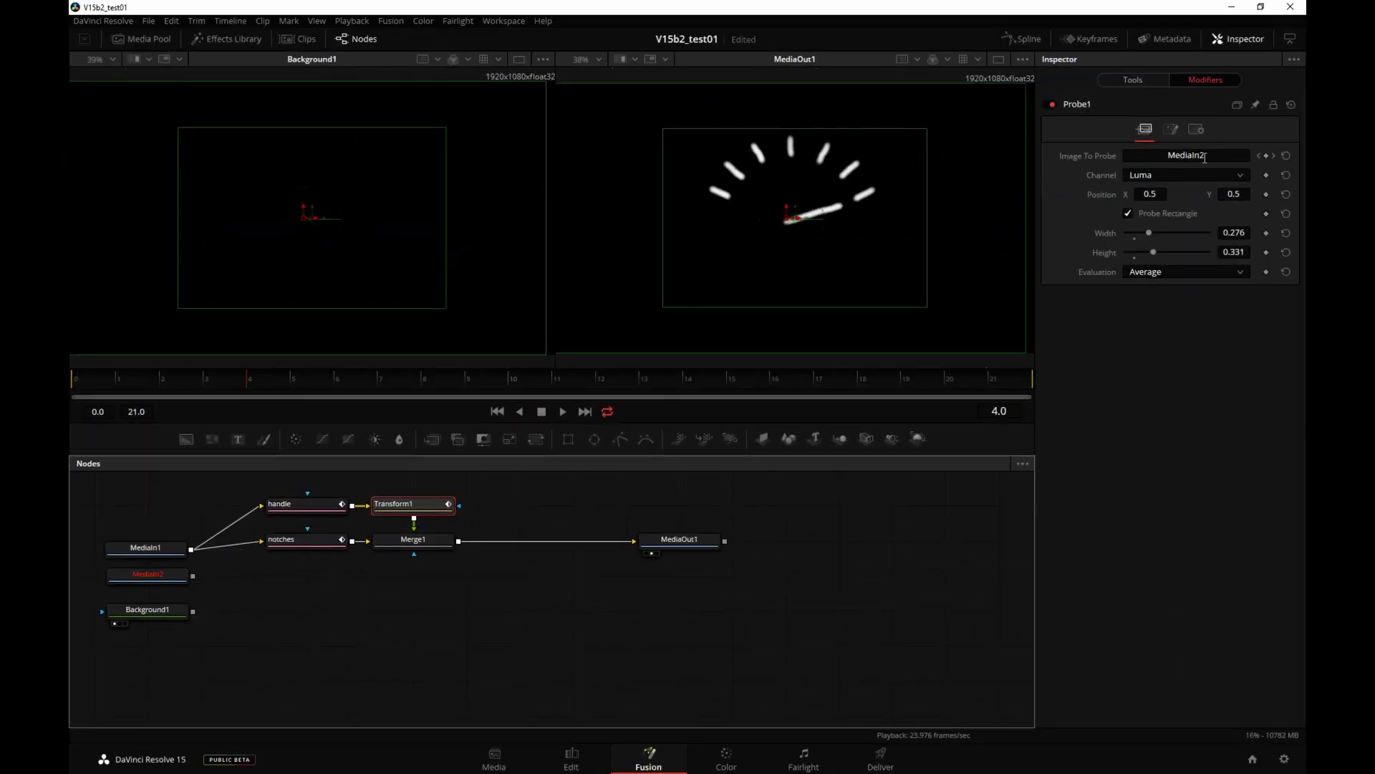
{"action": "left_click_drag", "start_coordinate": [301, 247], "coordinate": [304, 258]}
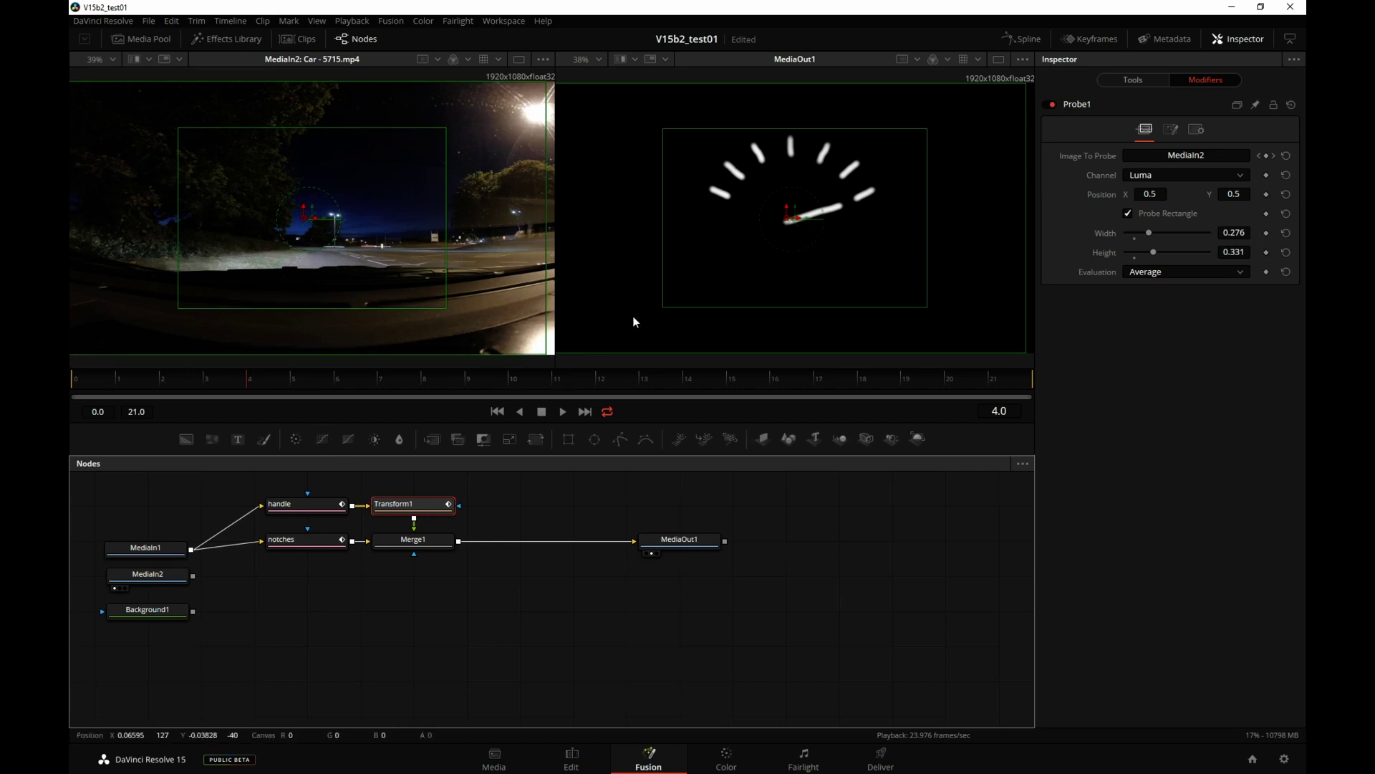
{"action": "key", "text": "space"}
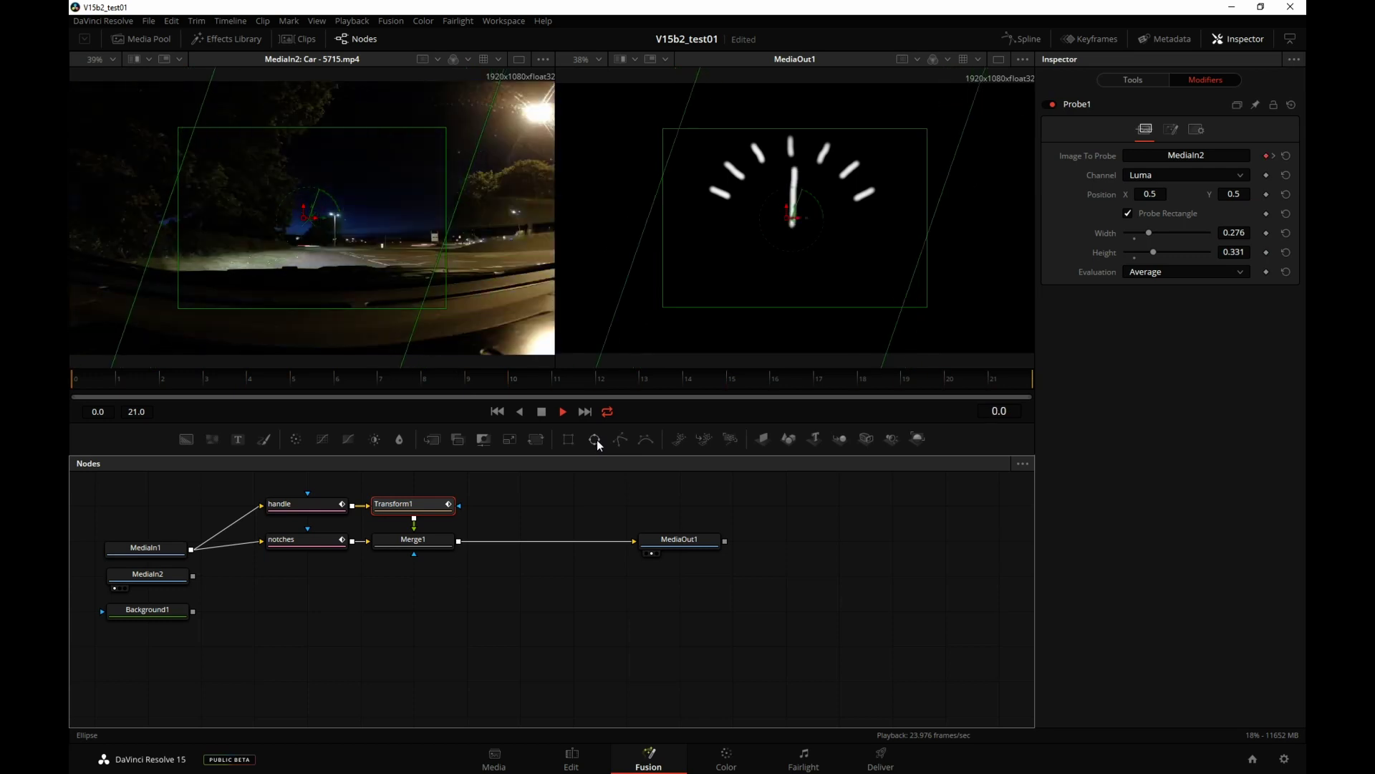
{"action": "key", "text": "space"}
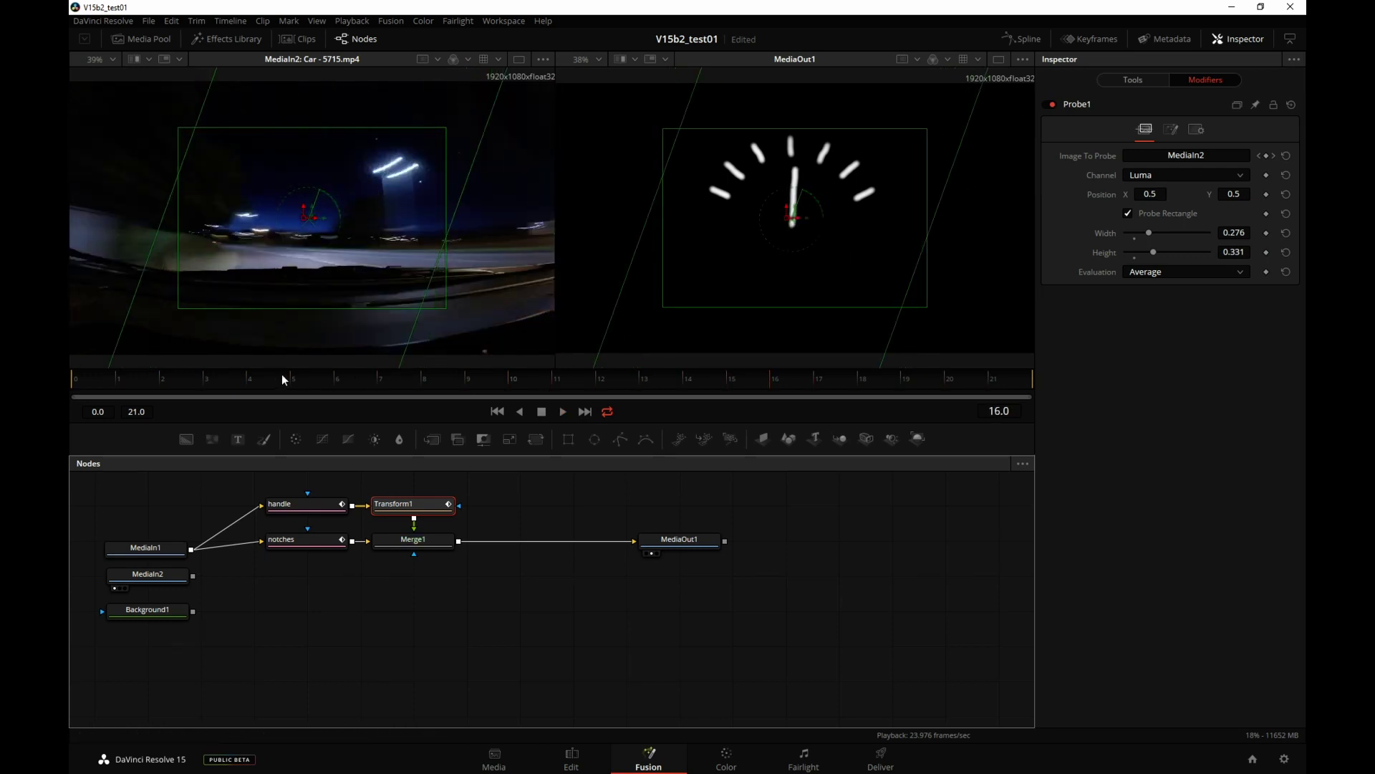
{"action": "left_click_drag", "start_coordinate": [120, 385], "coordinate": [640, 380]}
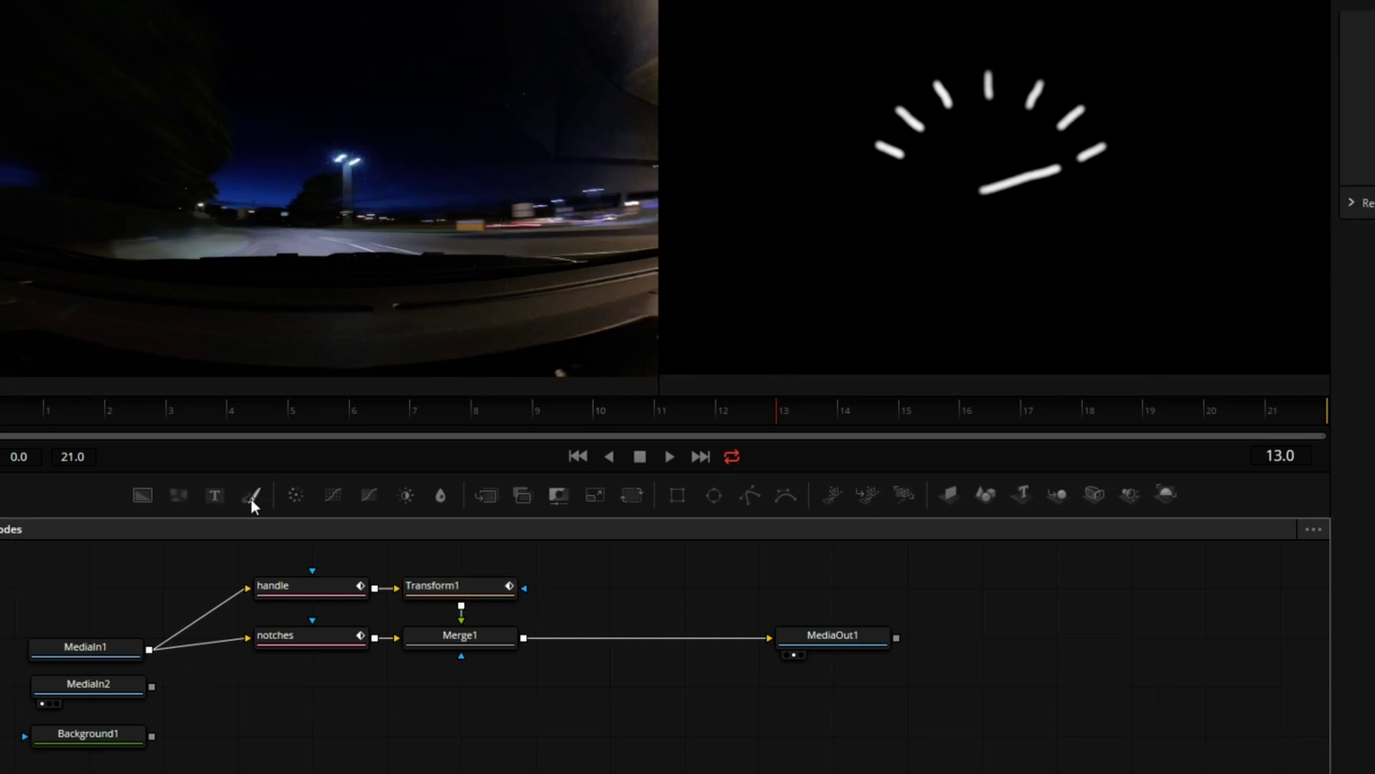
Add Paint1 fed by MediaIn1 and paint a wavy white stroke across the frame
{"action": "left_click", "coordinate": [251, 495]}
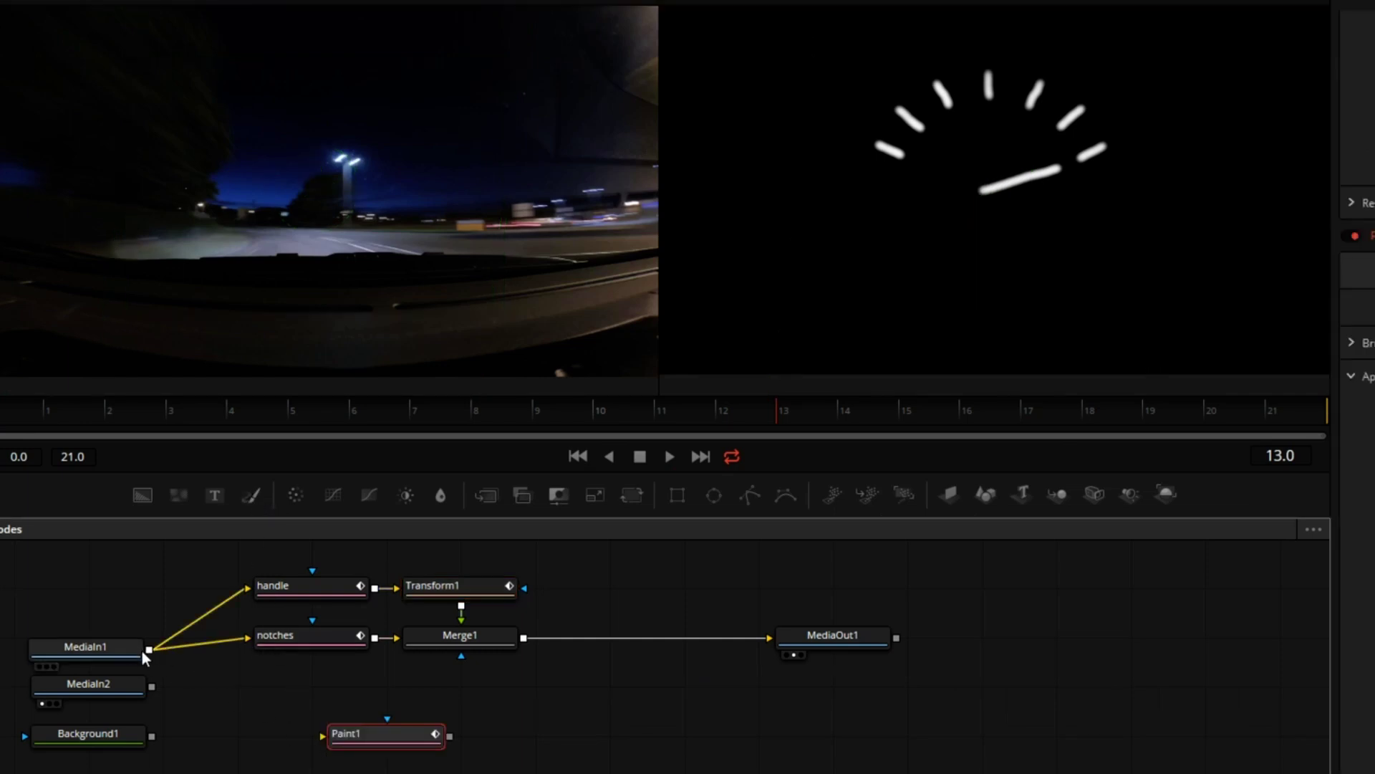
{"action": "mouse_move", "coordinate": [149, 649]}
{"action": "left_mouse_down"}
{"action": "mouse_move", "coordinate": [215, 700]}
{"action": "mouse_move", "coordinate": [347, 752]}
{"action": "left_mouse_up"}
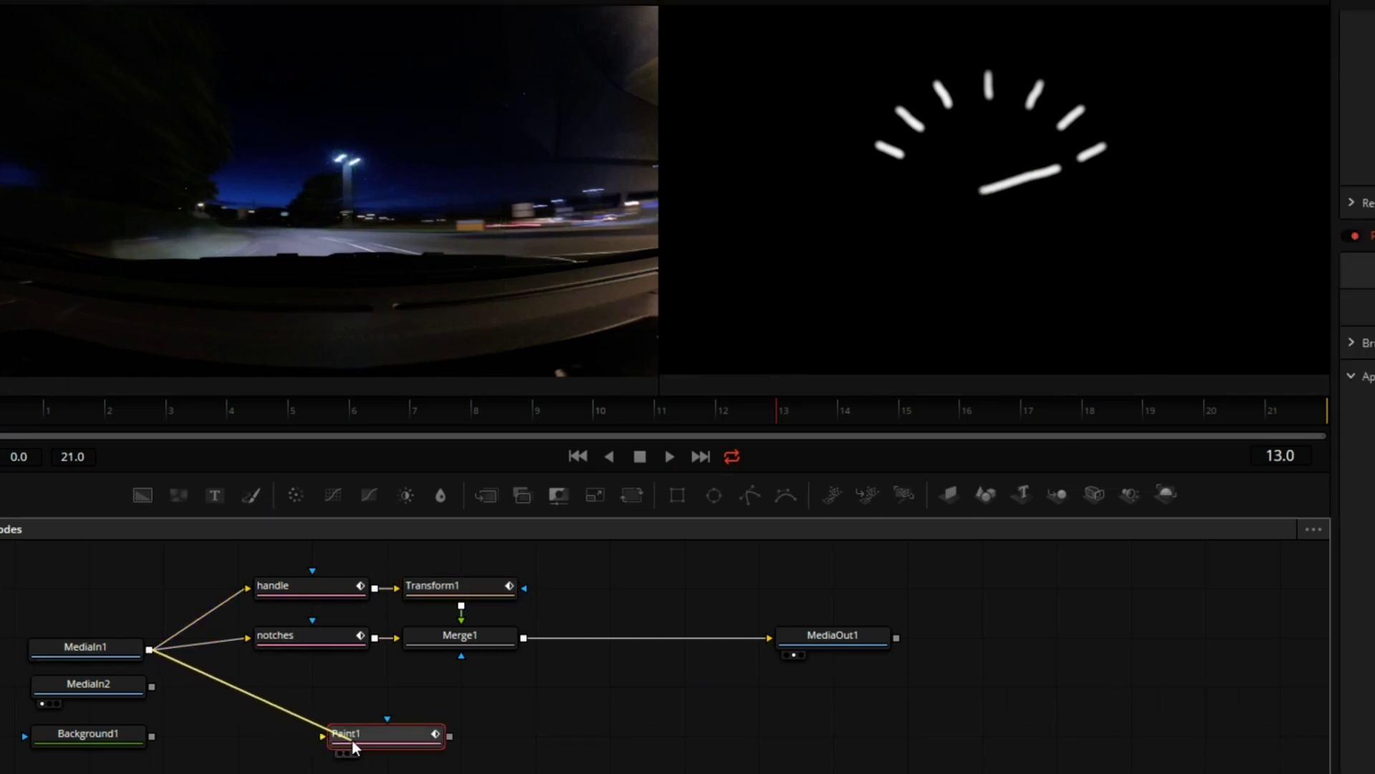
{"action": "left_click", "coordinate": [119, 649]}
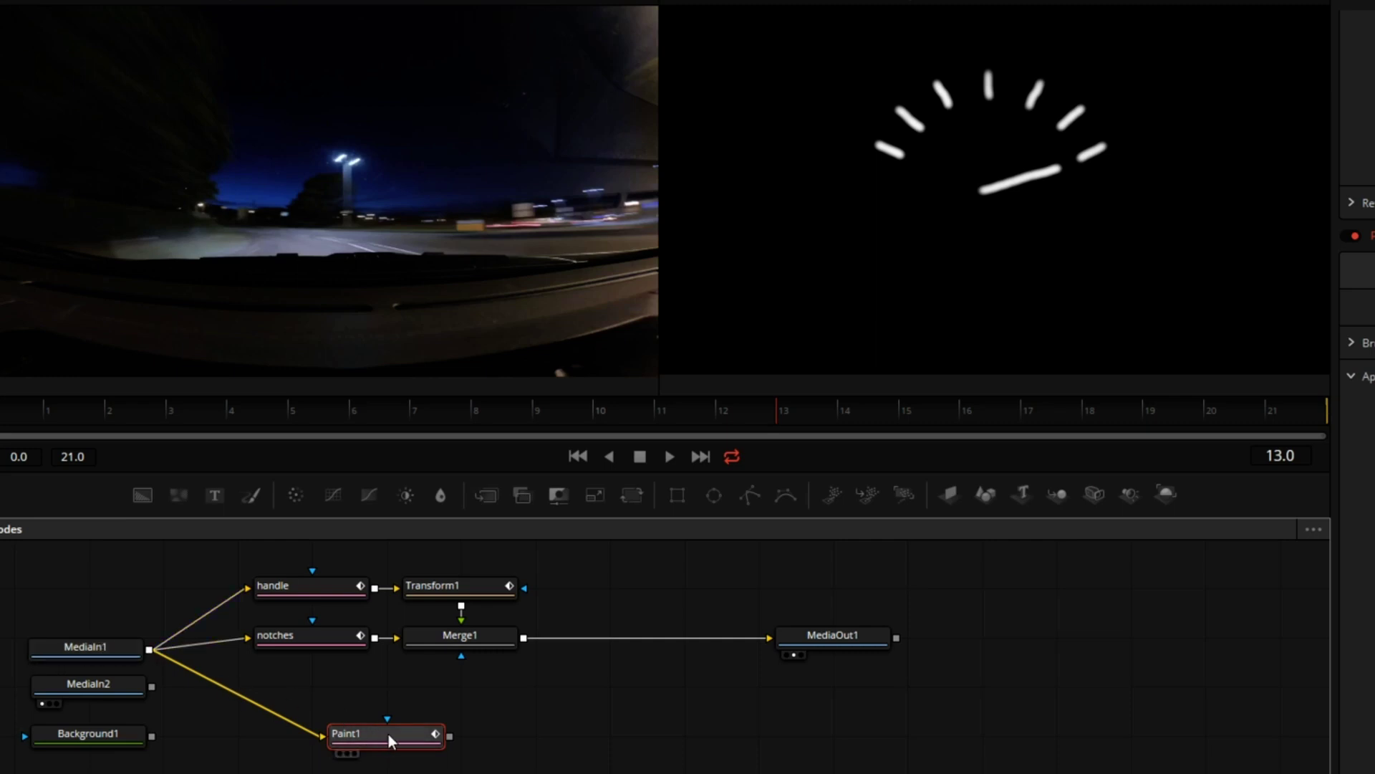
{"action": "key", "text": "2"}
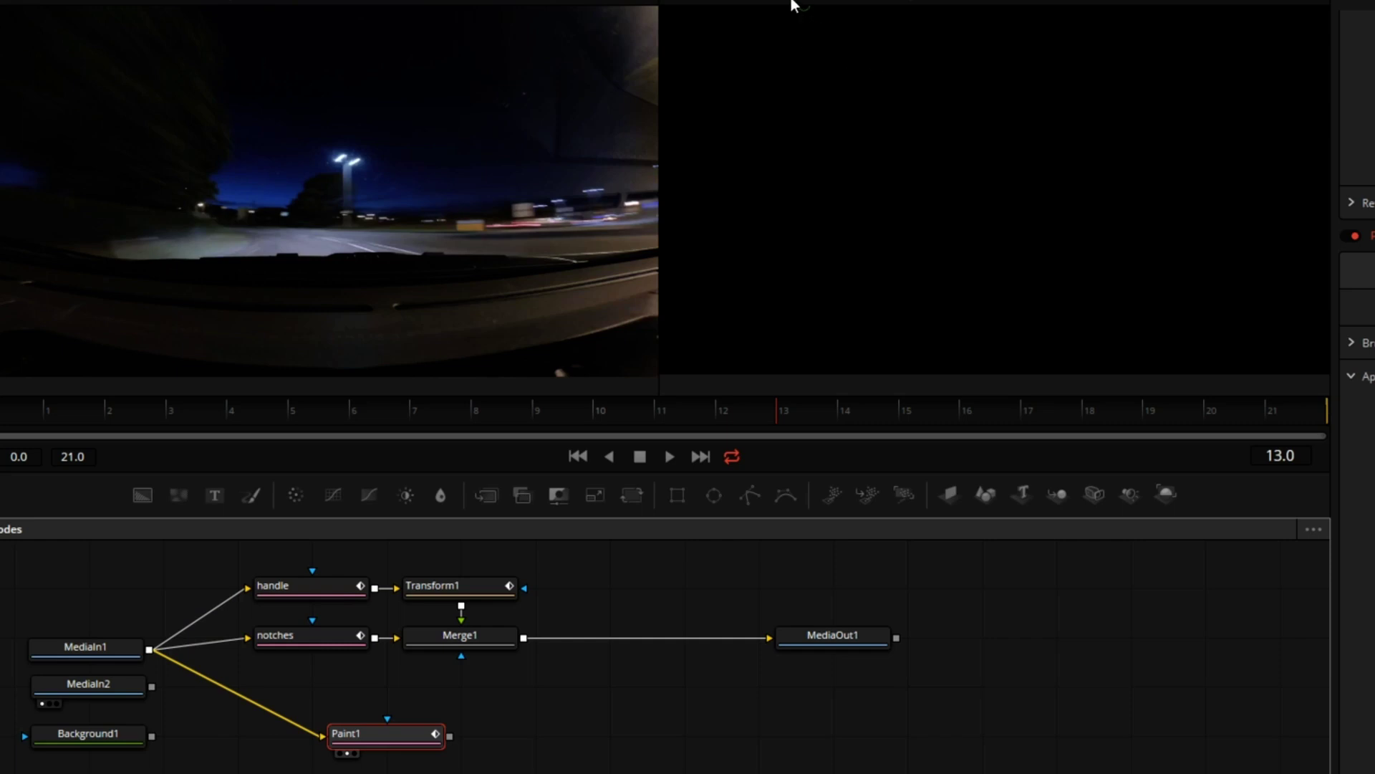
{"action": "left_click_drag", "start_coordinate": [759, 150], "coordinate": [1238, 209]}
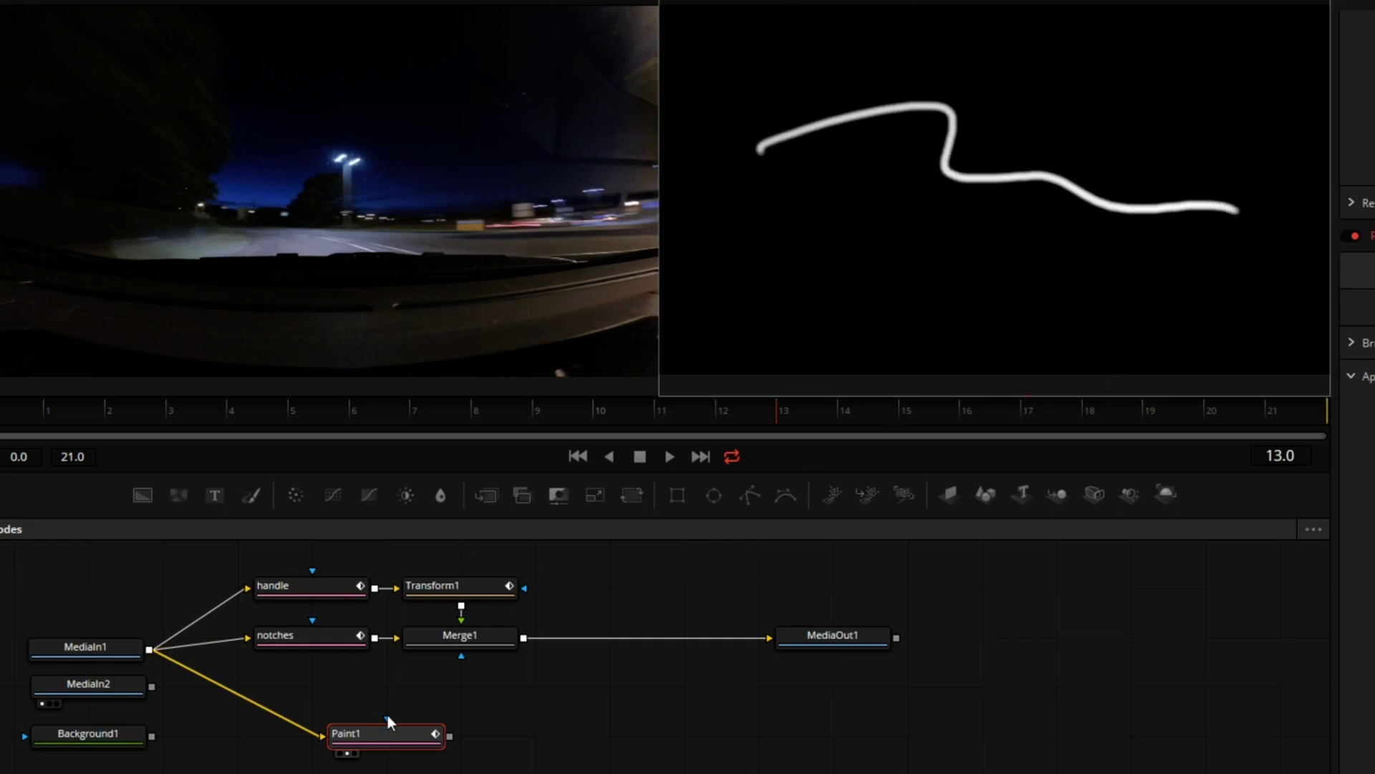
{"action": "left_click", "coordinate": [400, 741]}
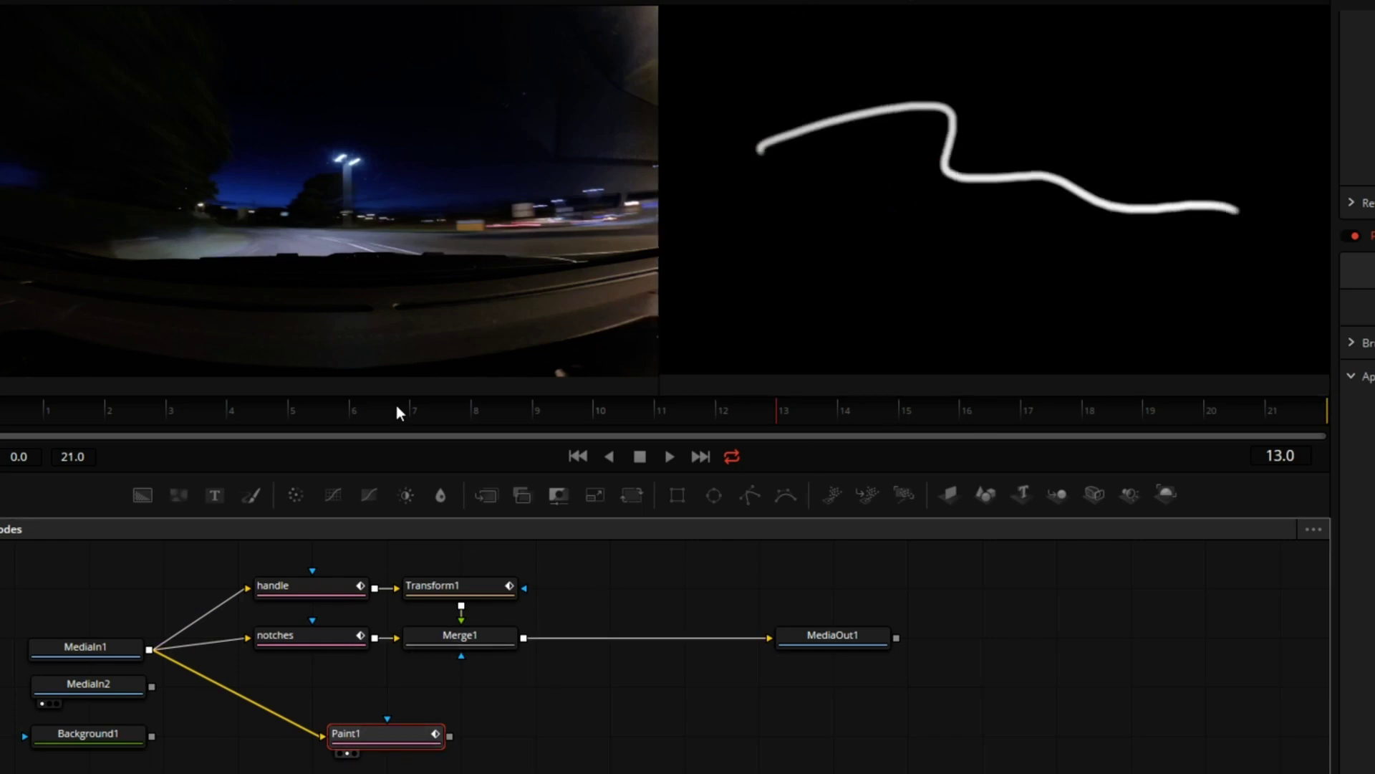
Insert a Transform (Xf) node after Paint1 using Select Tool
{"action": "key", "text": "ctrl+space"}
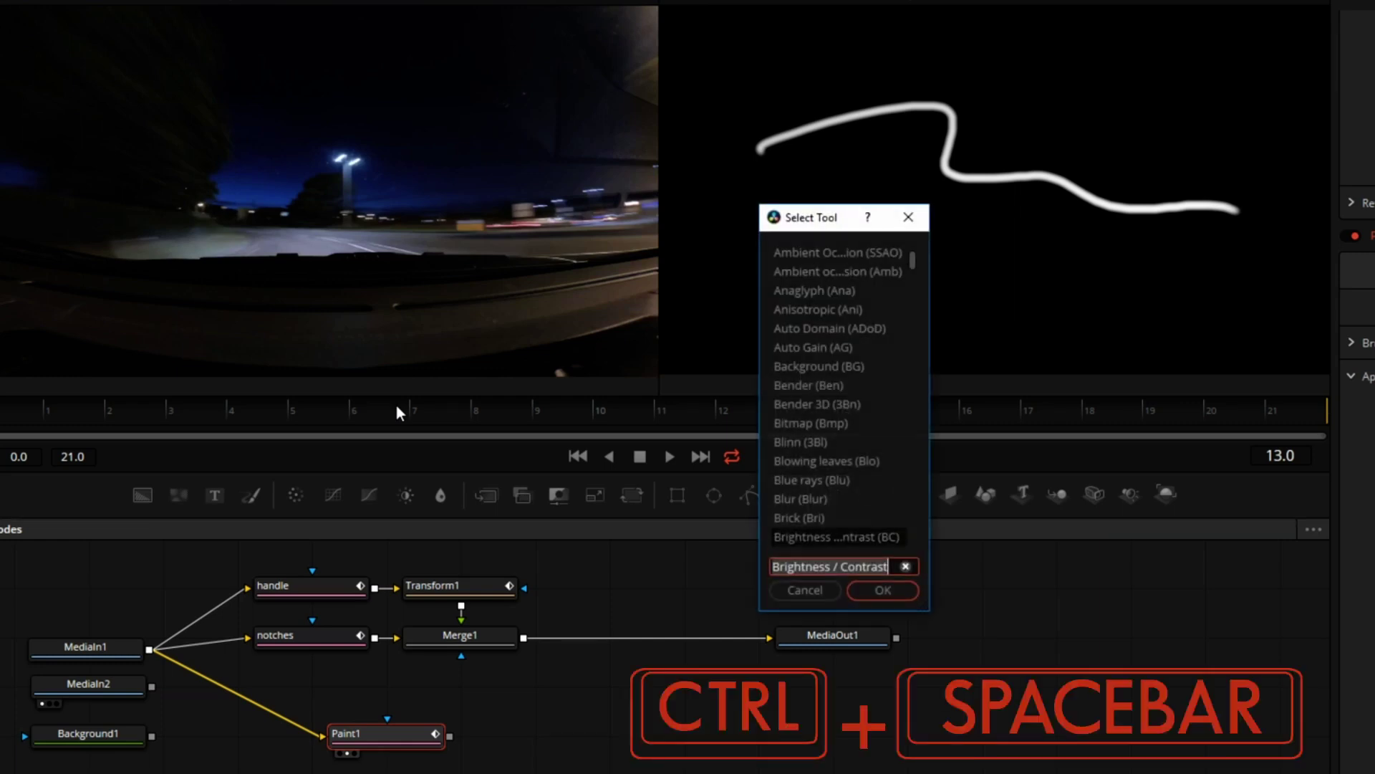
{"action": "type", "text": "x"}
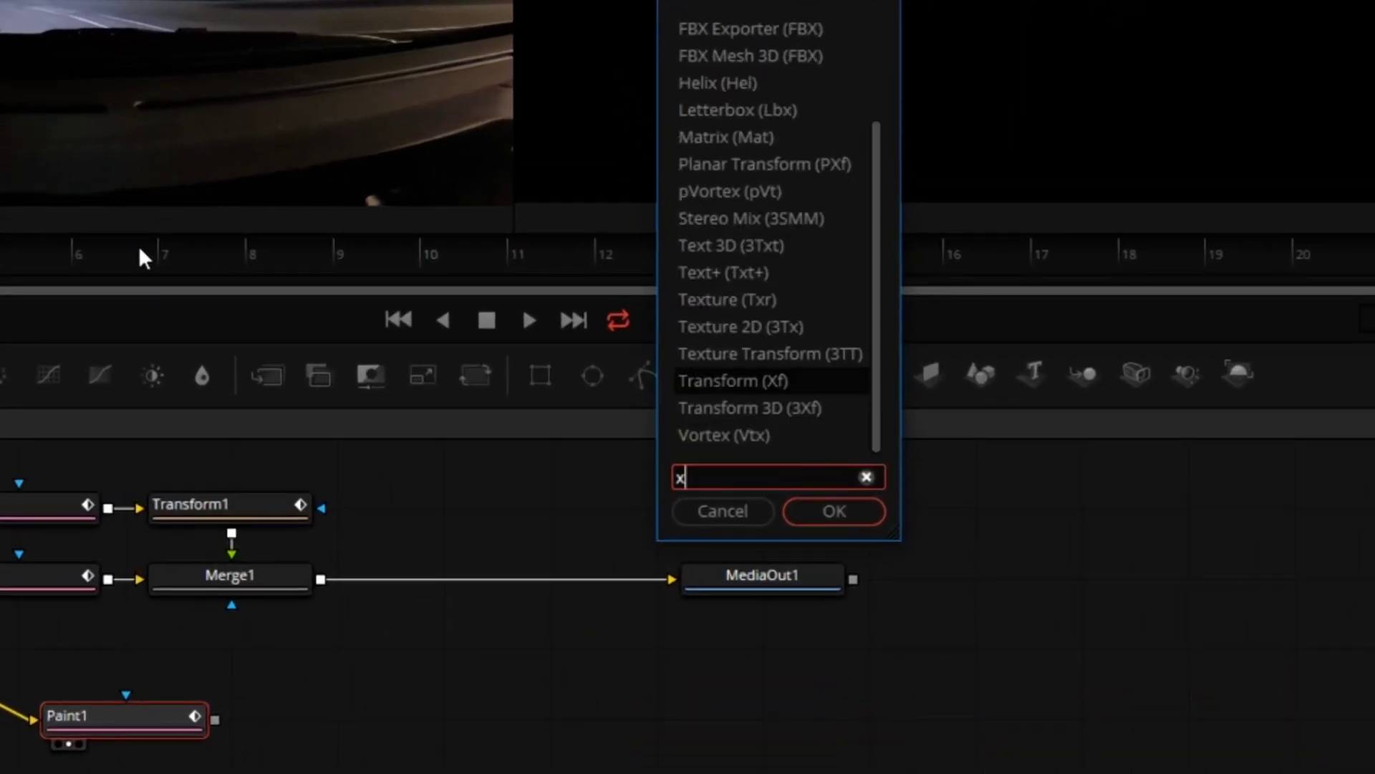
{"action": "type", "text": "f"}
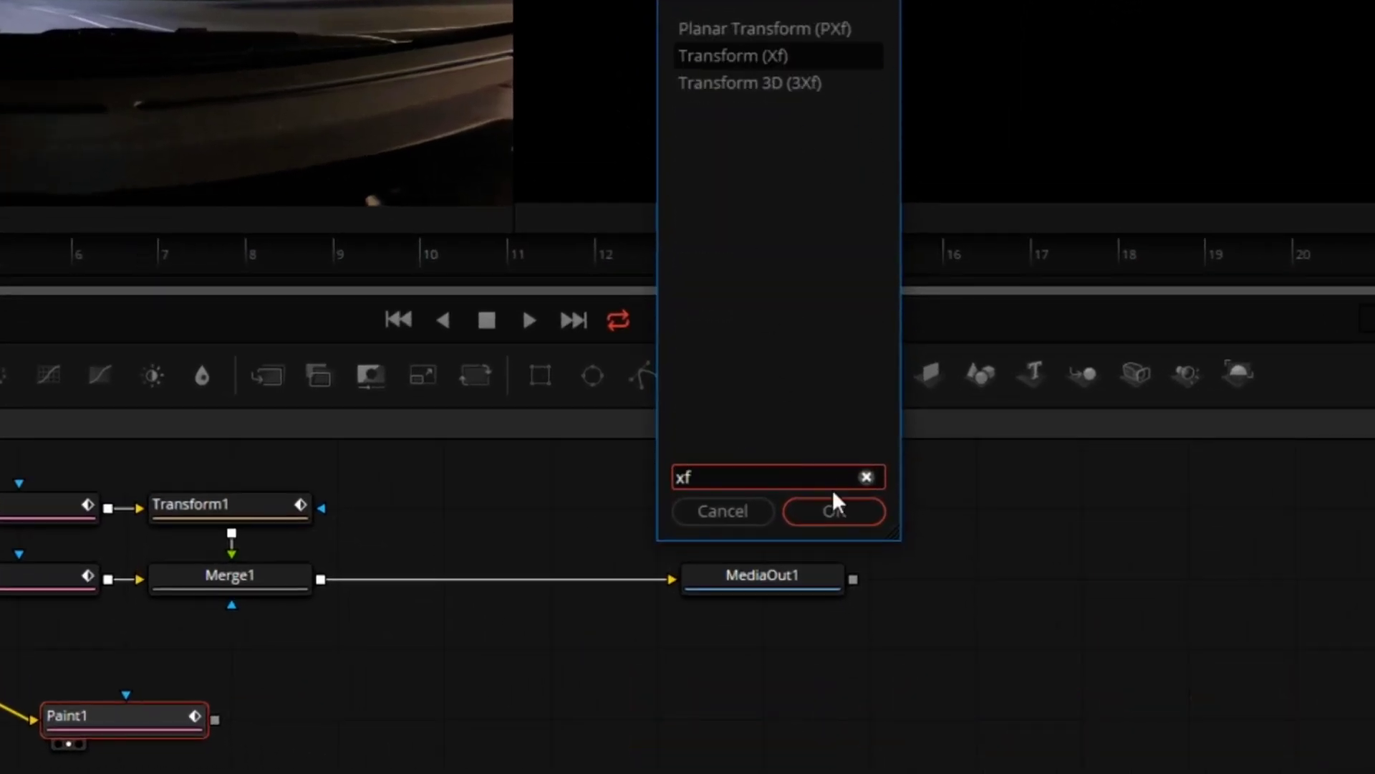
{"action": "left_click", "coordinate": [833, 509]}
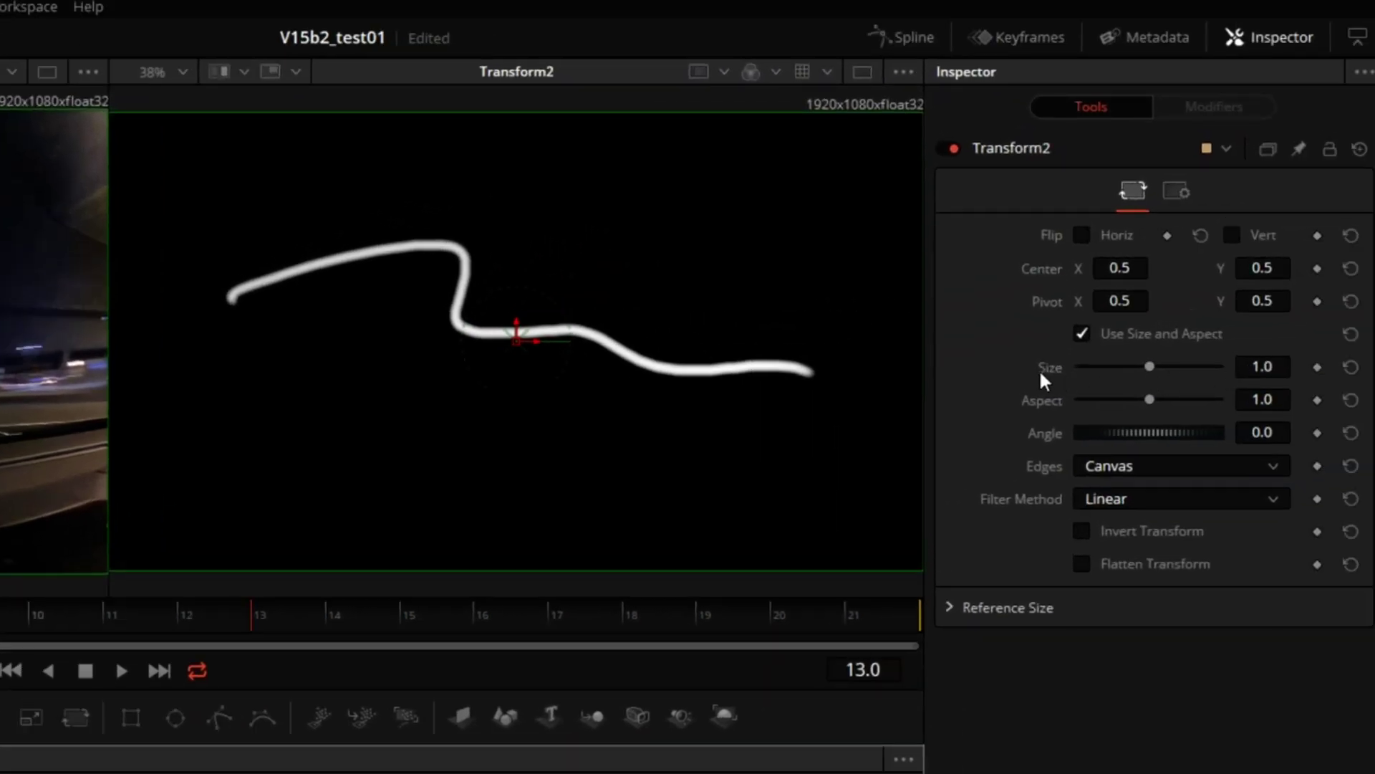
Attach a Probe modifier to Transform2's Size and expand Probe2 in the Modifiers tab
{"action": "right_click", "coordinate": [1046, 367]}
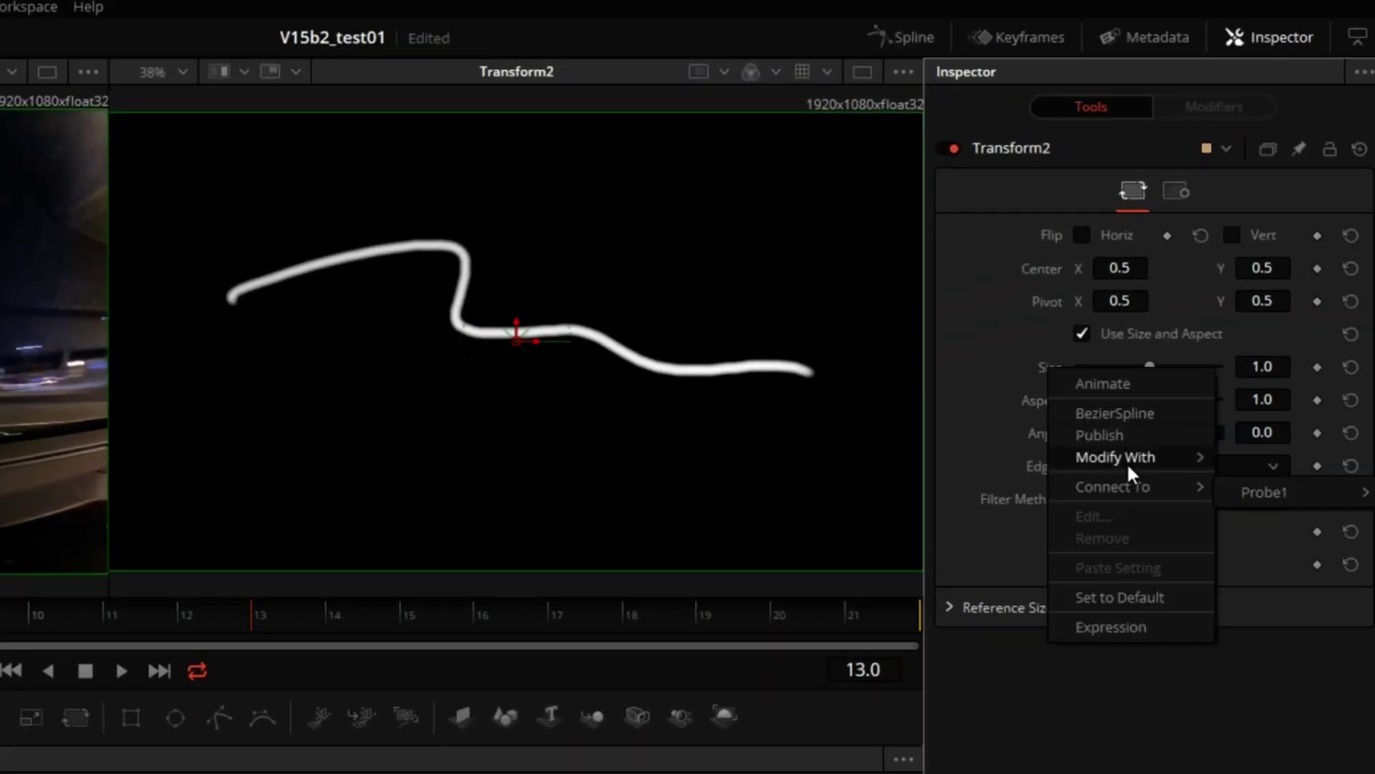
{"action": "mouse_move", "coordinate": [1124, 455]}
{"action": "left_click", "coordinate": [884, 722]}
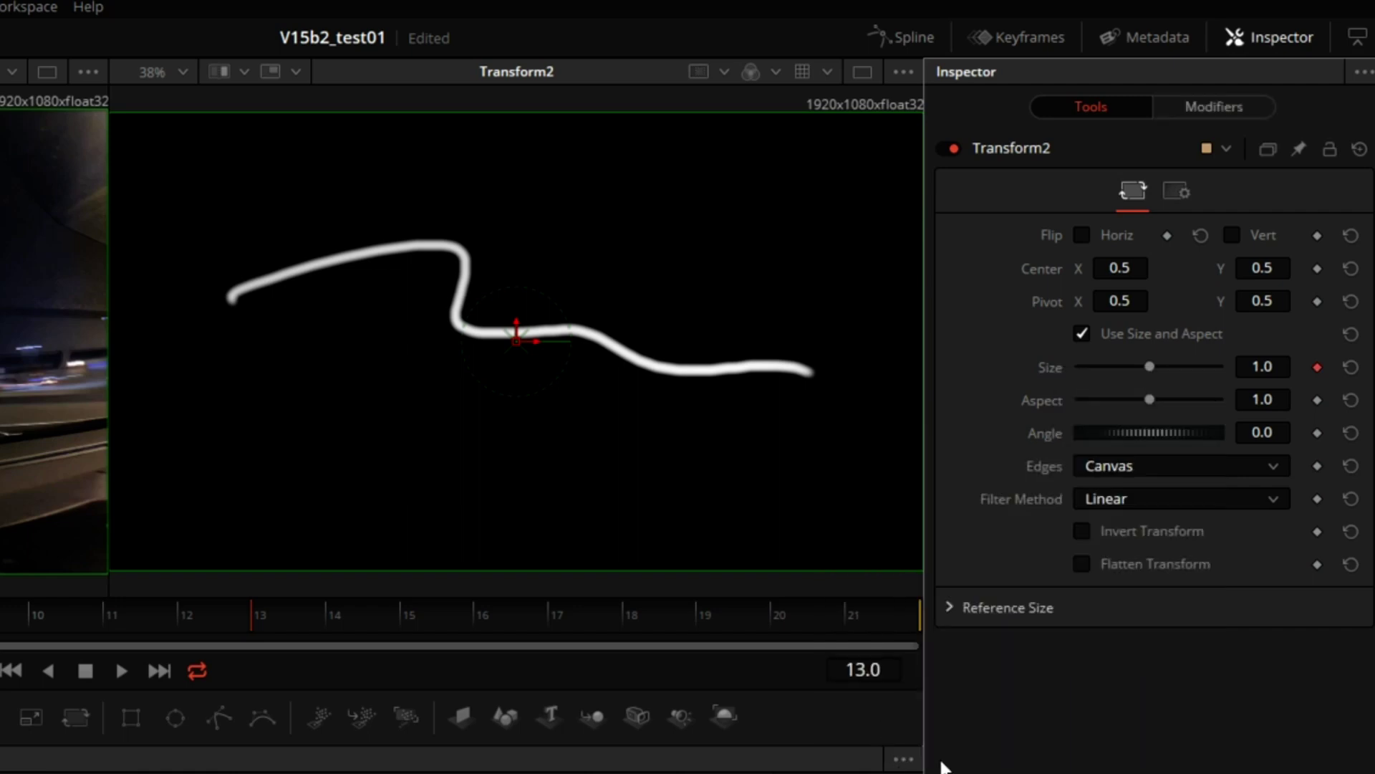
{"action": "left_click", "coordinate": [1229, 114]}
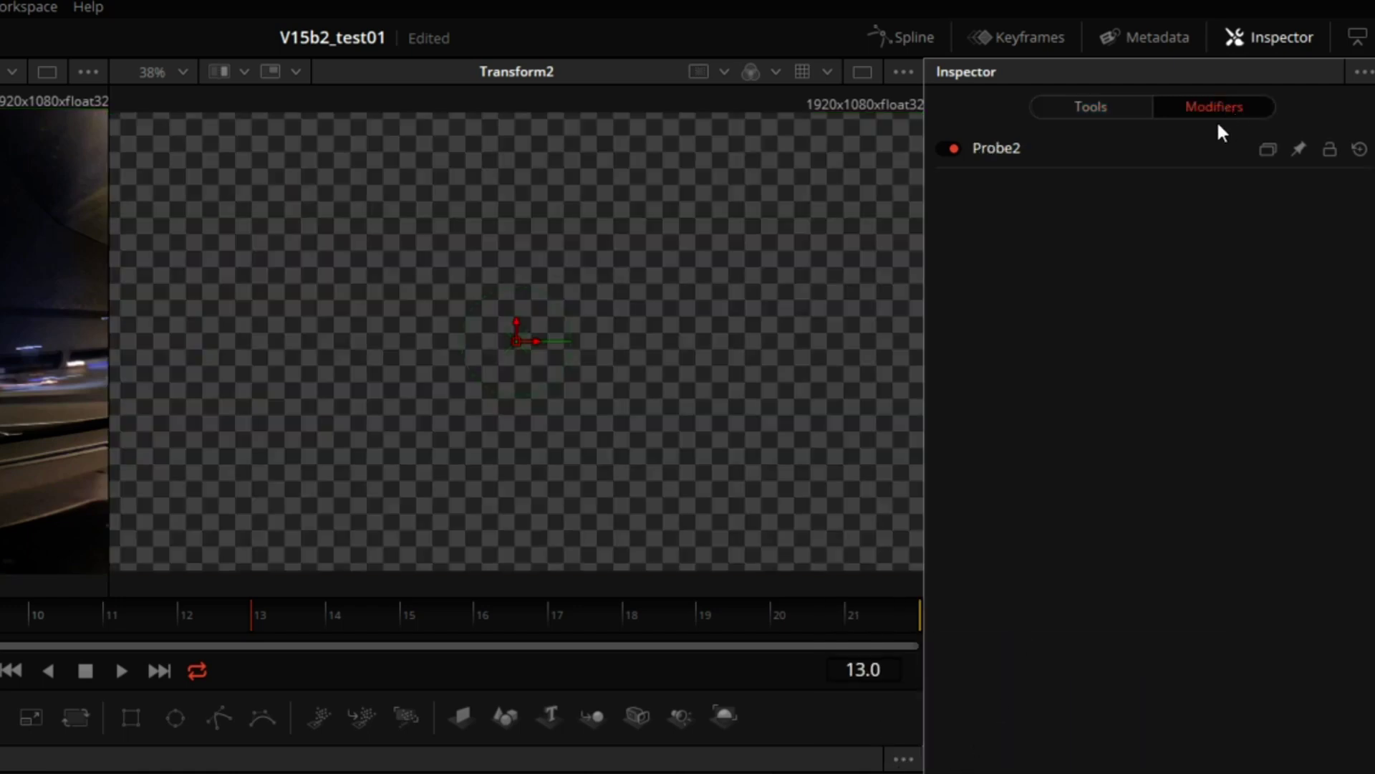
{"action": "left_click", "coordinate": [1010, 147]}
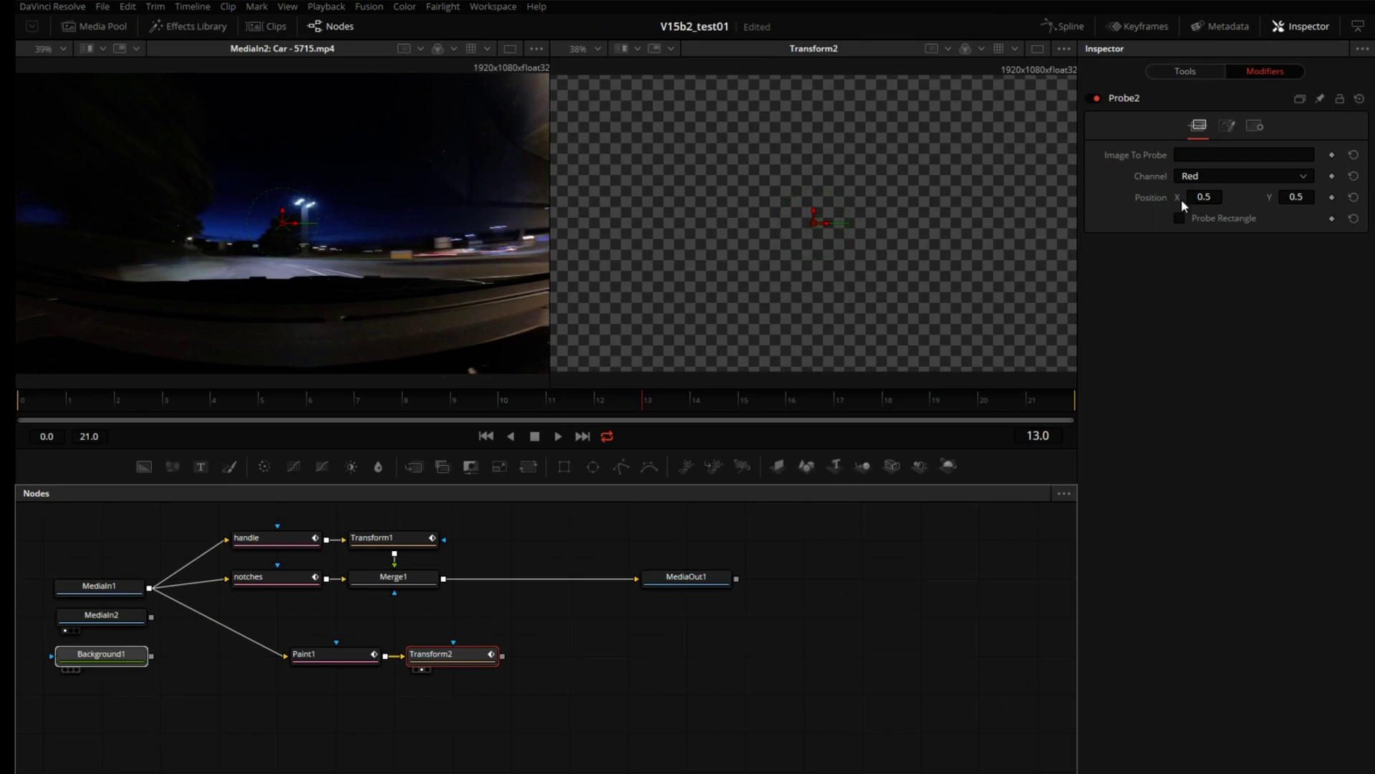
Set Probe2's Image To Probe to Background1 and raise Background1's Red to 1.0
{"action": "left_click_drag", "start_coordinate": [1230, 157], "coordinate": [1233, 157]}
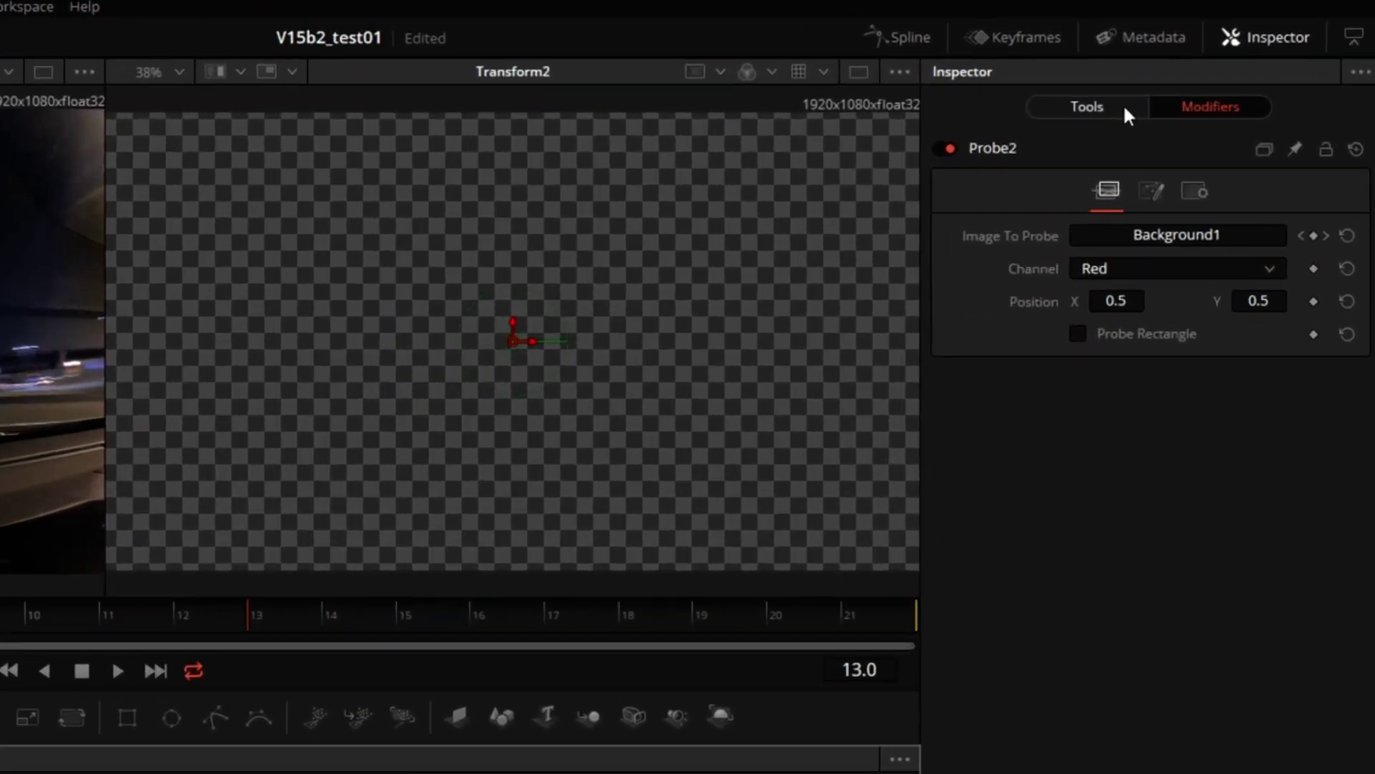
{"action": "left_click", "coordinate": [1211, 72]}
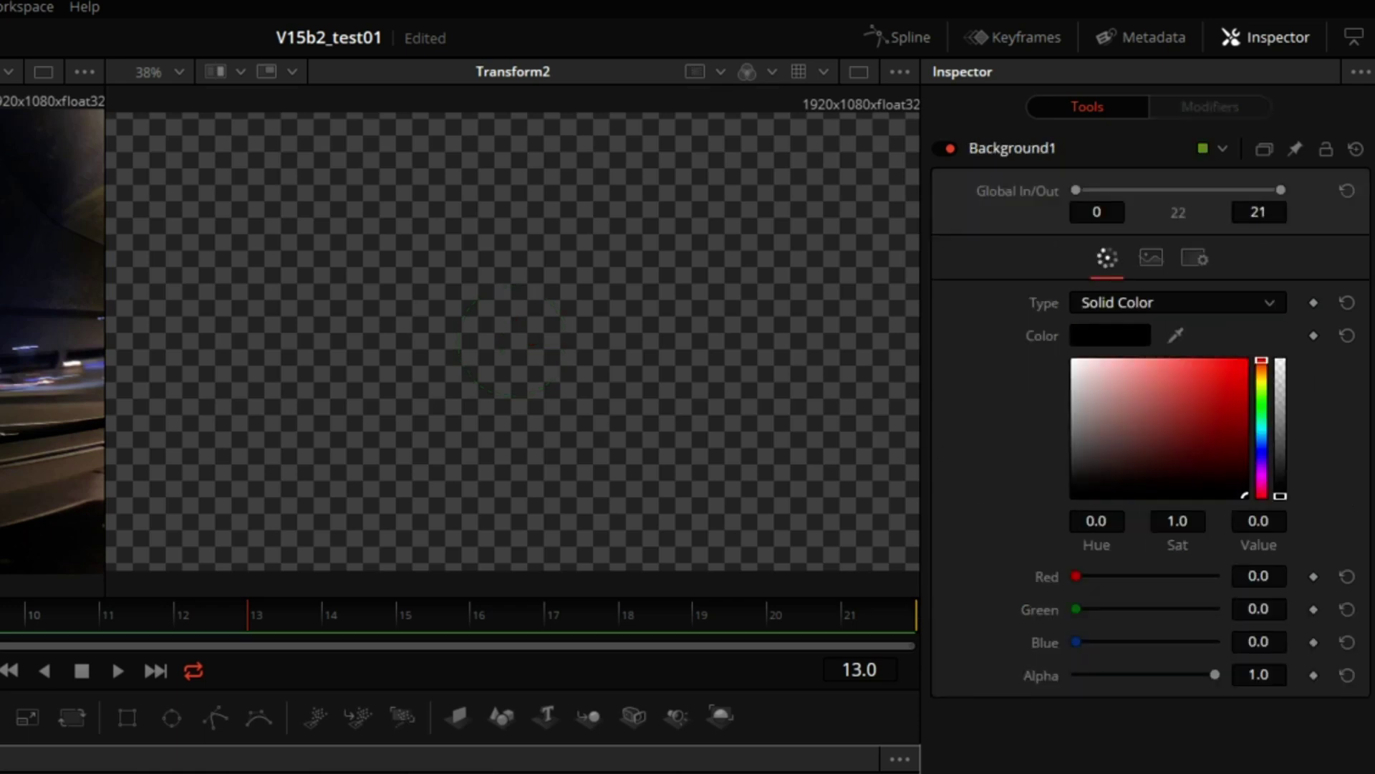
{"action": "left_click_drag", "start_coordinate": [1081, 575], "coordinate": [1221, 579]}
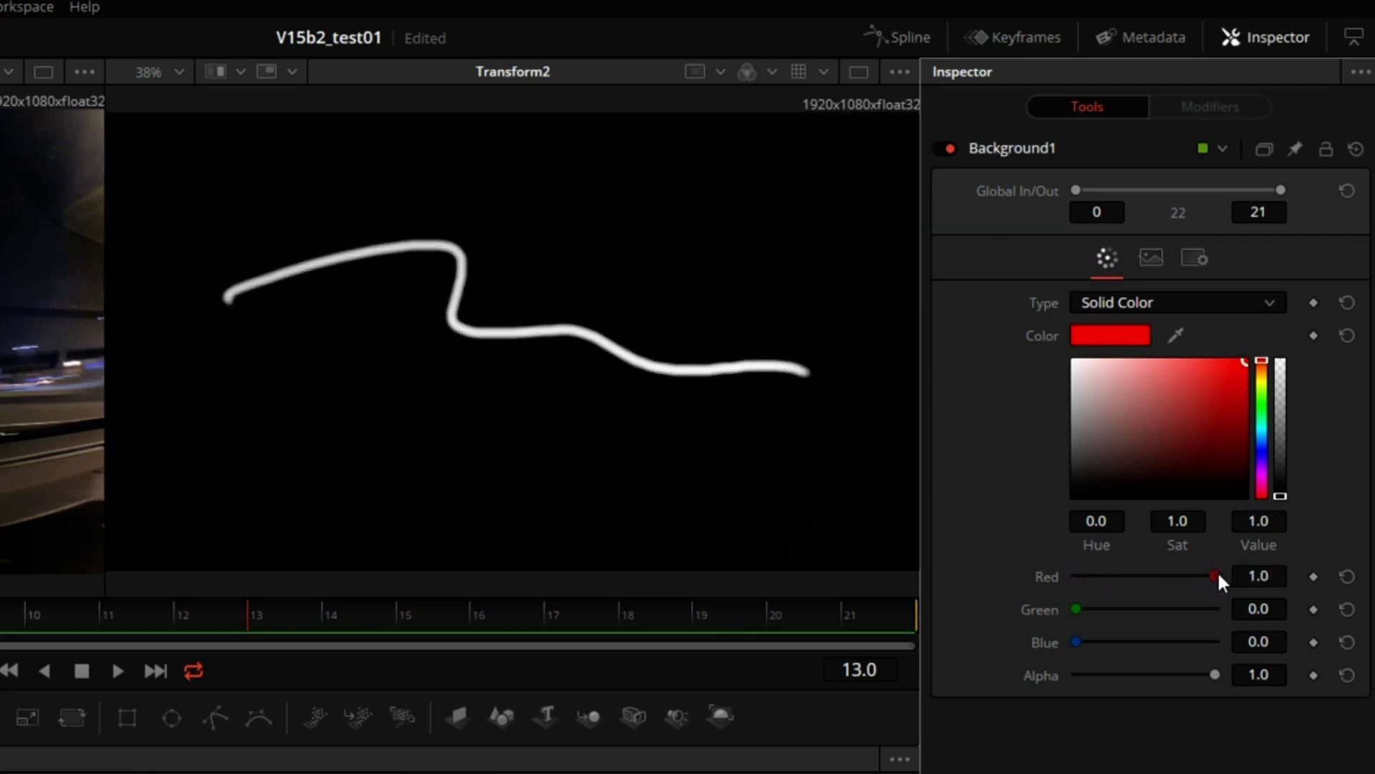
{"action": "mouse_move", "coordinate": [1218, 571]}
{"action": "left_mouse_down"}
{"action": "mouse_move", "coordinate": [1168, 574]}
{"action": "mouse_move", "coordinate": [1218, 575]}
{"action": "left_mouse_up"}
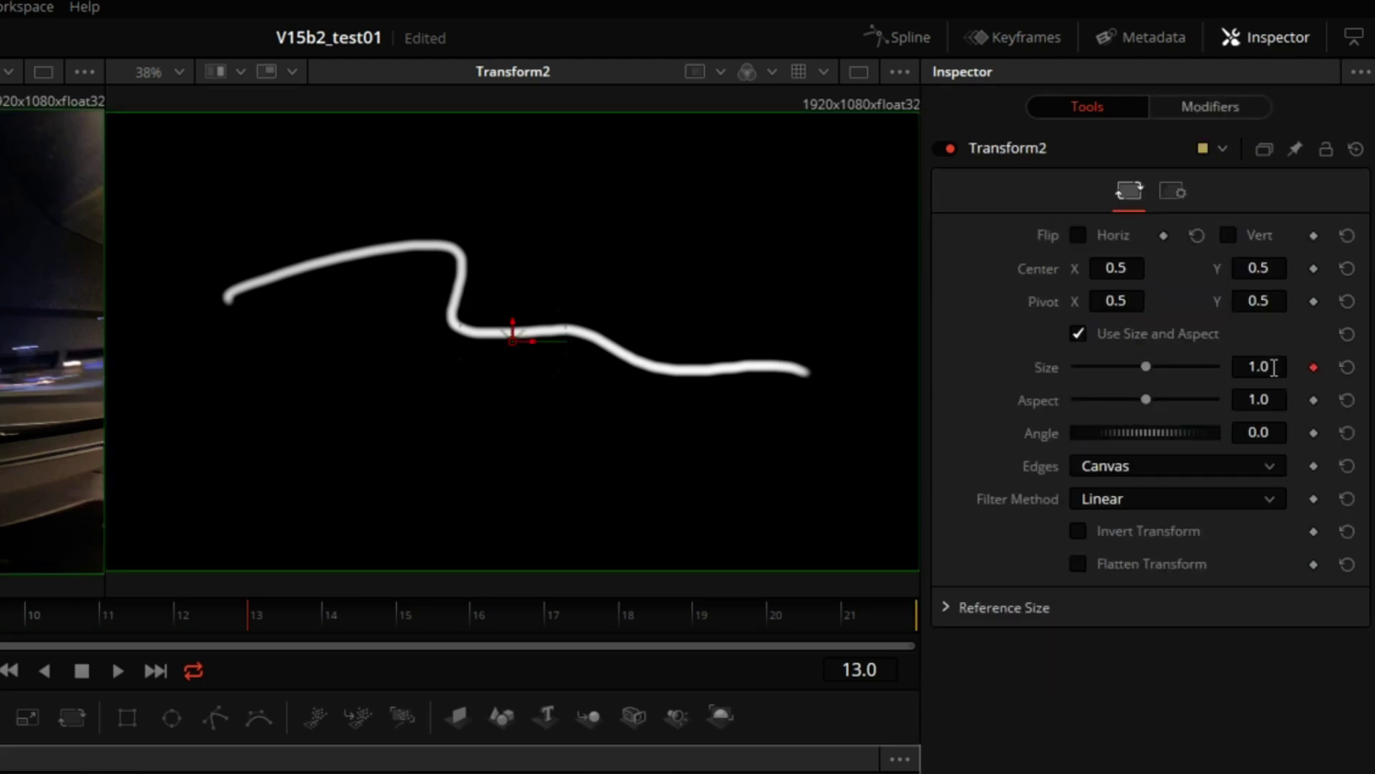
In Probe2's Value settings, change Black Value to 0.3
{"action": "left_click", "coordinate": [1225, 106]}
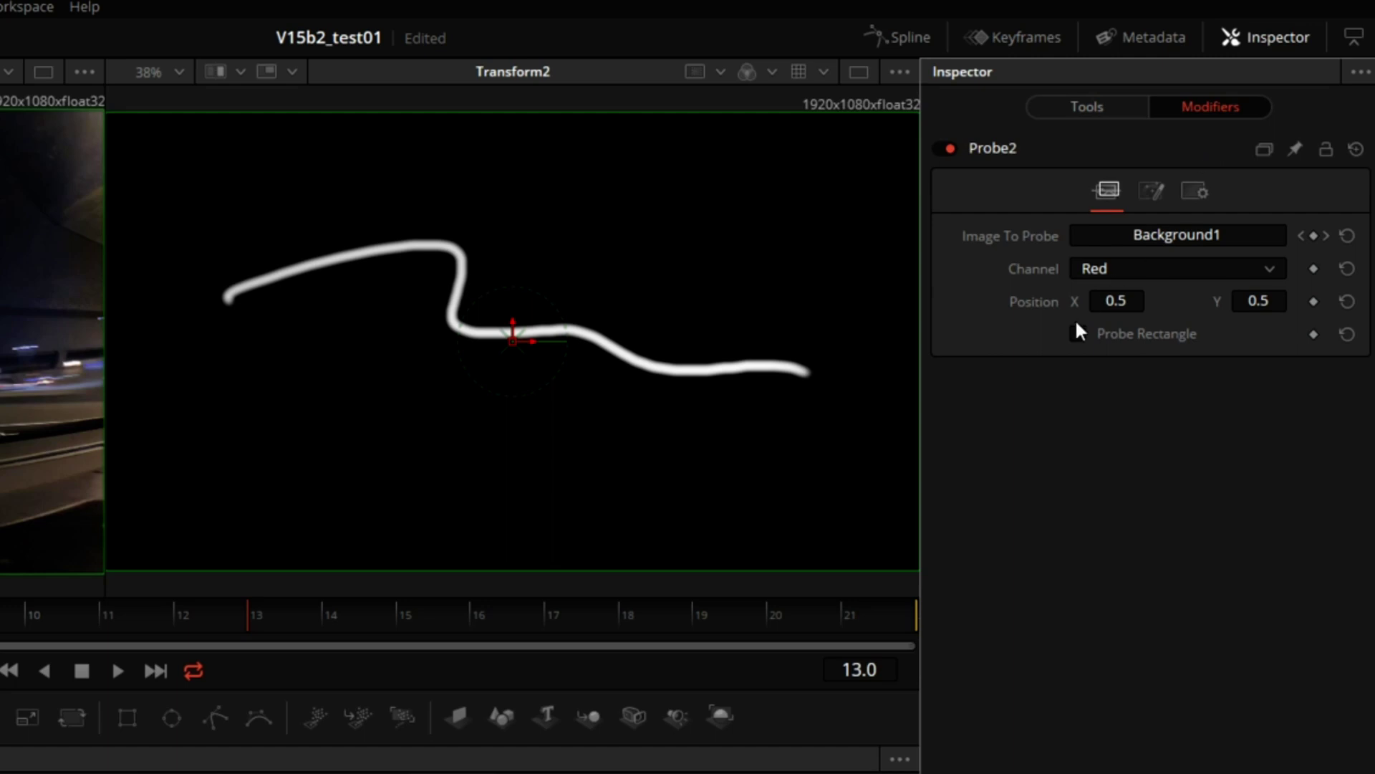
{"action": "left_click", "coordinate": [1155, 189]}
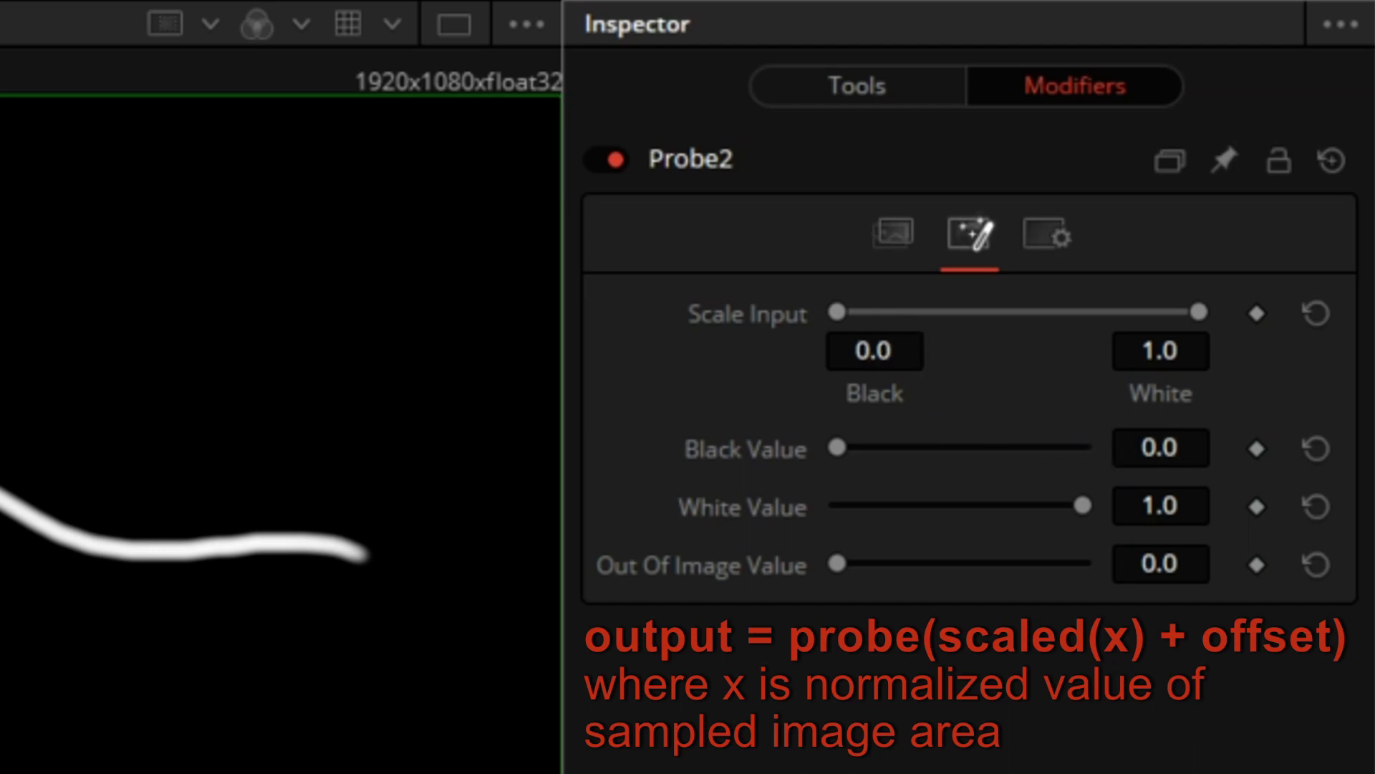
{"action": "left_click", "coordinate": [1178, 440]}
{"action": "key", "text": "ctrl+a"}
{"action": "key", "text": "BackSpace"}
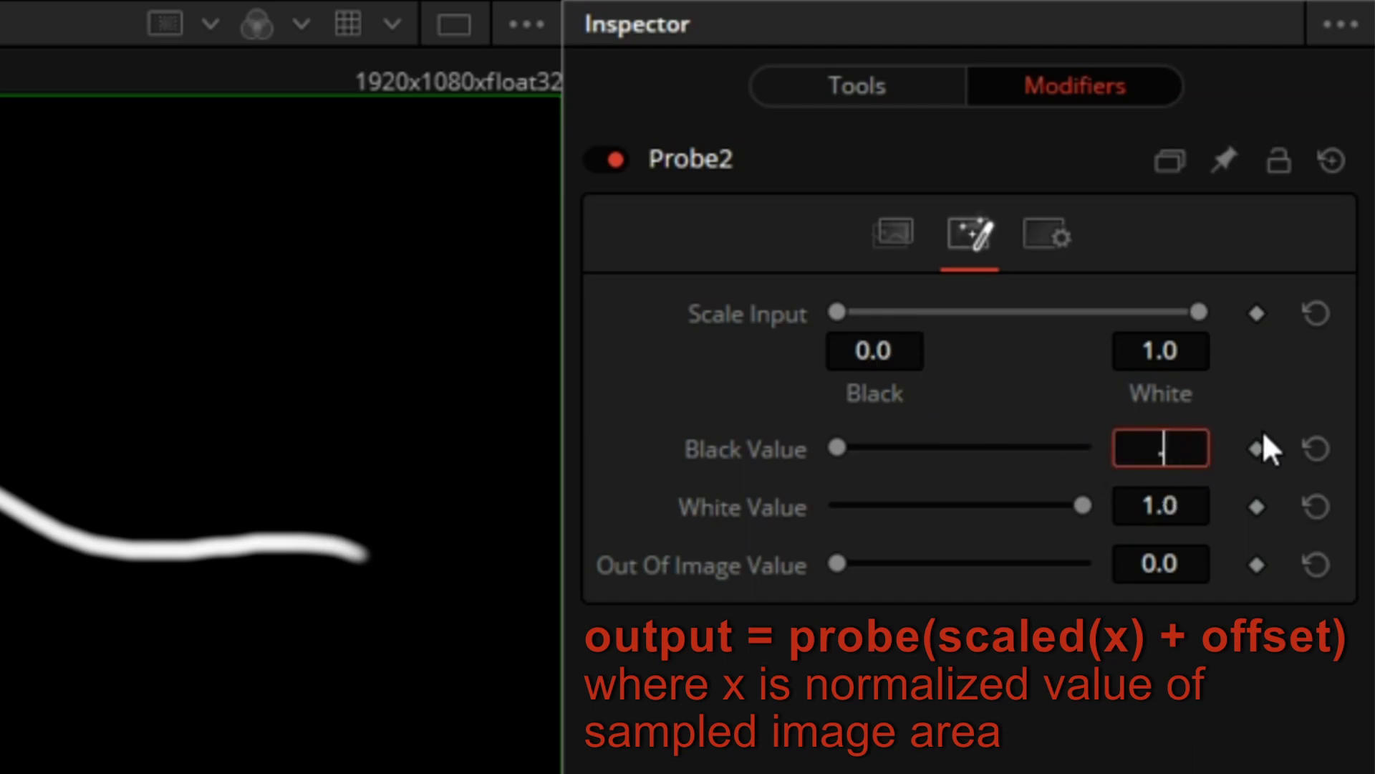
{"action": "type", "text": "0.3"}
{"action": "key", "text": "Tab"}
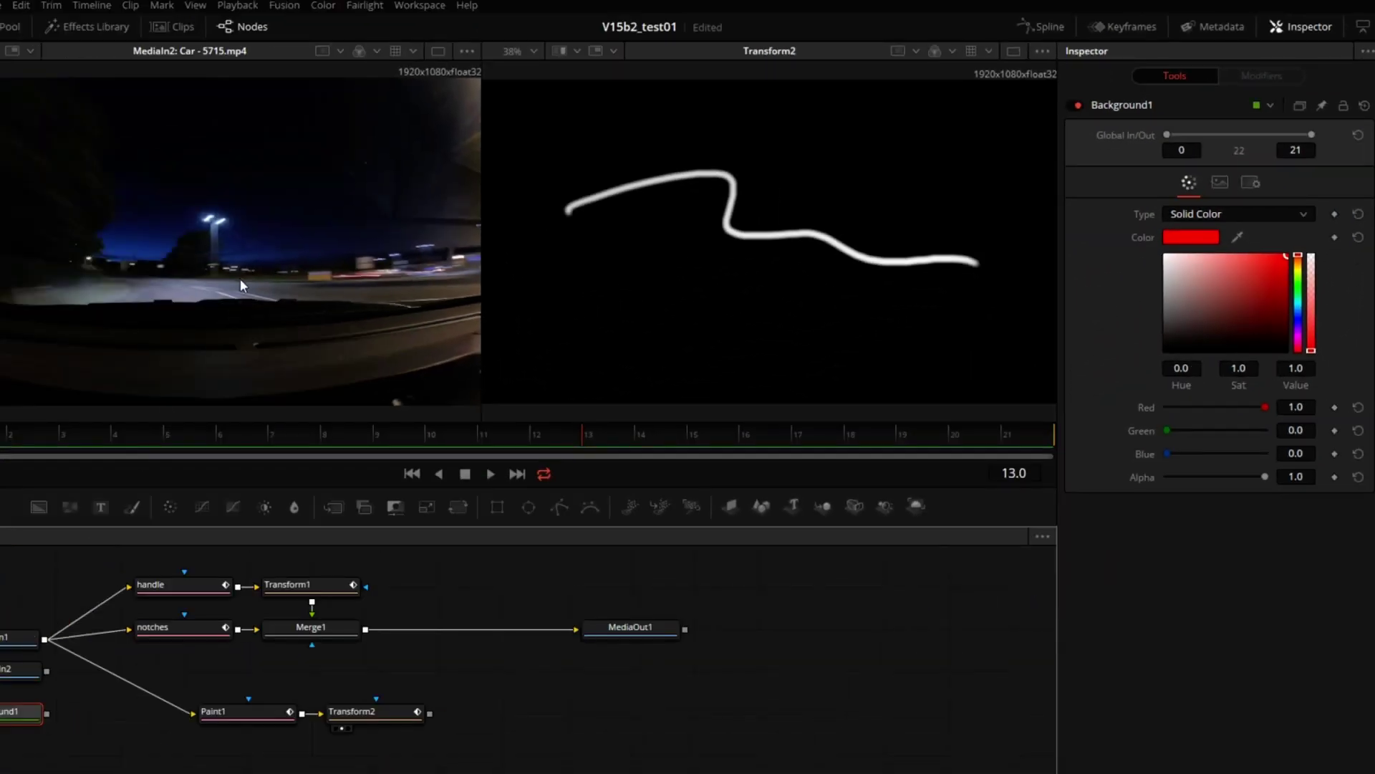
View Background1 in the left viewer and drop its Red near zero, shrinking the stroke to 0.3
{"action": "key", "text": "1"}
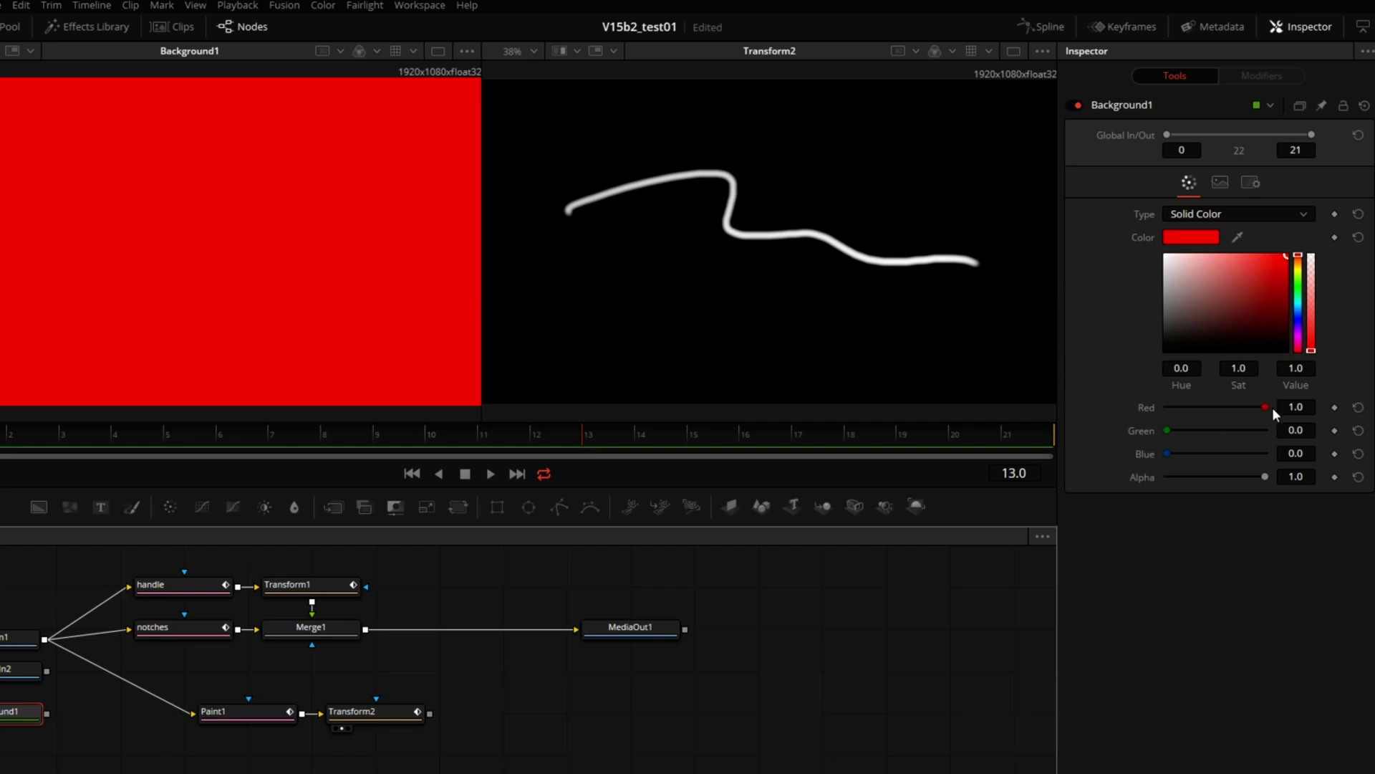
{"action": "left_click_drag", "start_coordinate": [1260, 404], "coordinate": [1155, 406]}
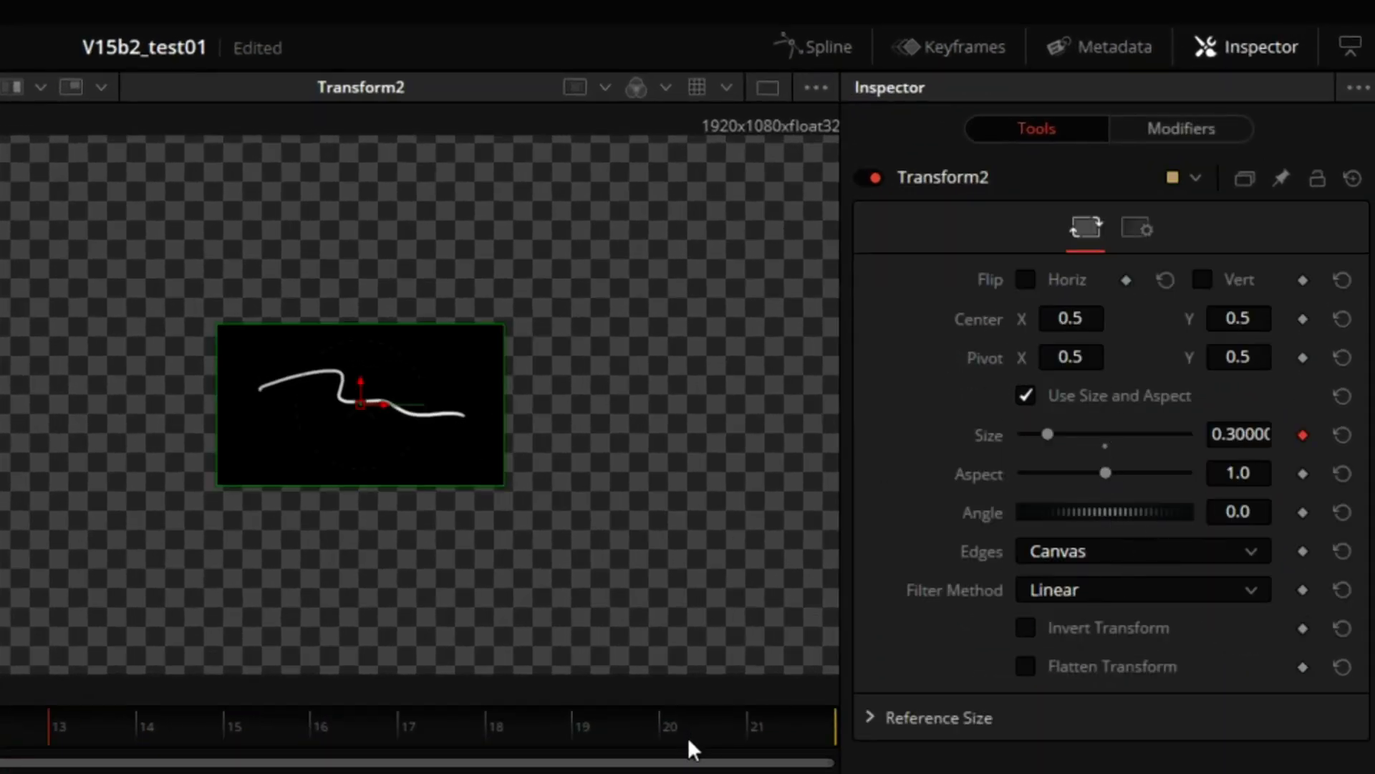
{"action": "left_click", "coordinate": [1182, 128]}
Keep Probe2 on the Red channel and enable Probe Rectangle to average a 0.1 × 0.1 area
{"action": "left_click", "coordinate": [1061, 226]}
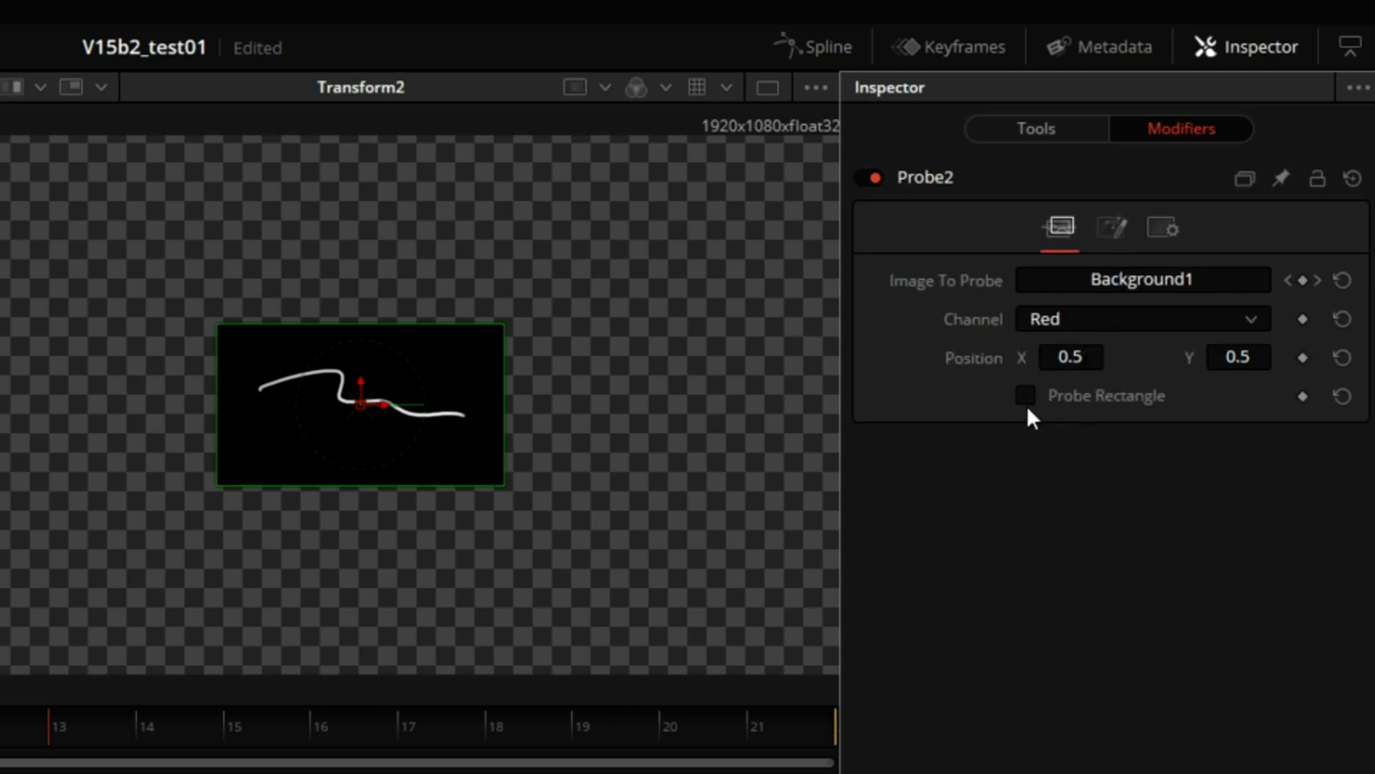
{"action": "left_click", "coordinate": [1260, 324]}
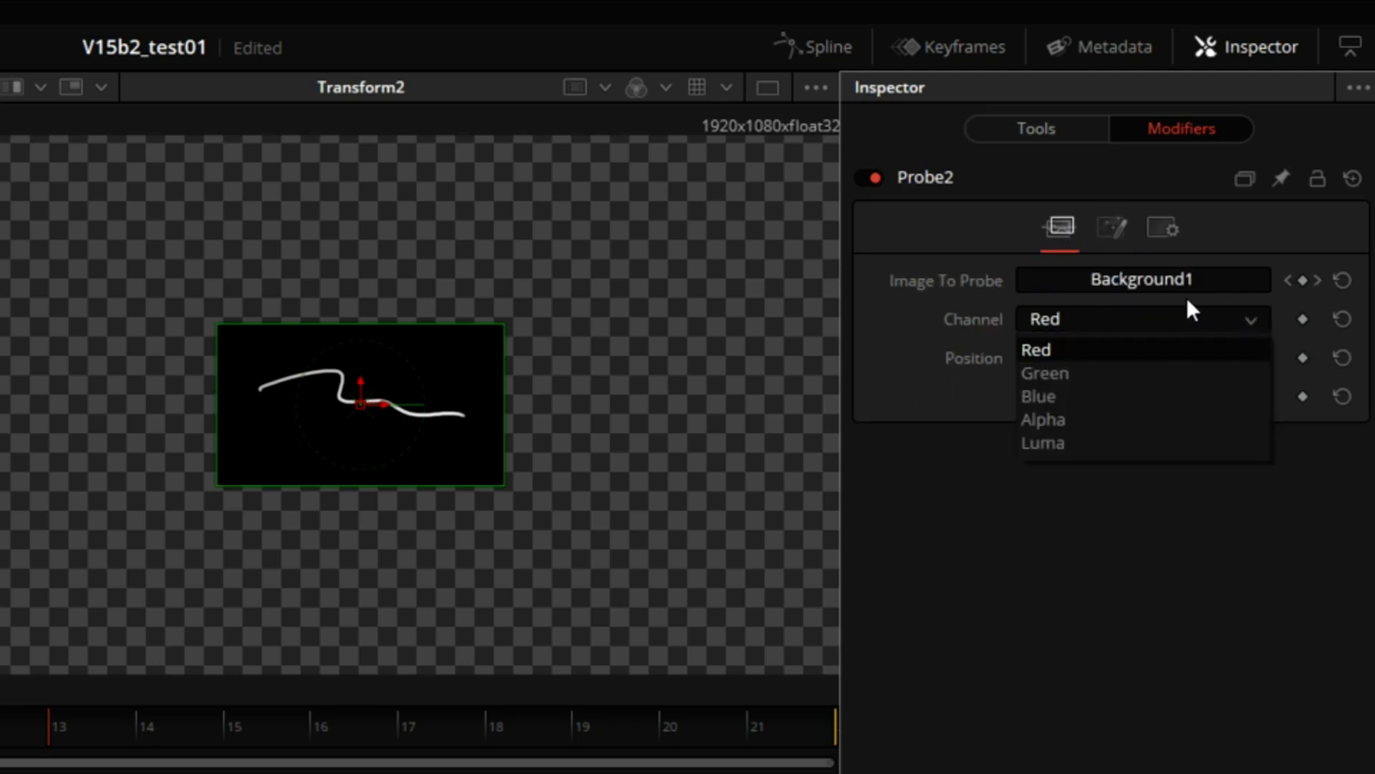
{"action": "left_click", "coordinate": [969, 385]}
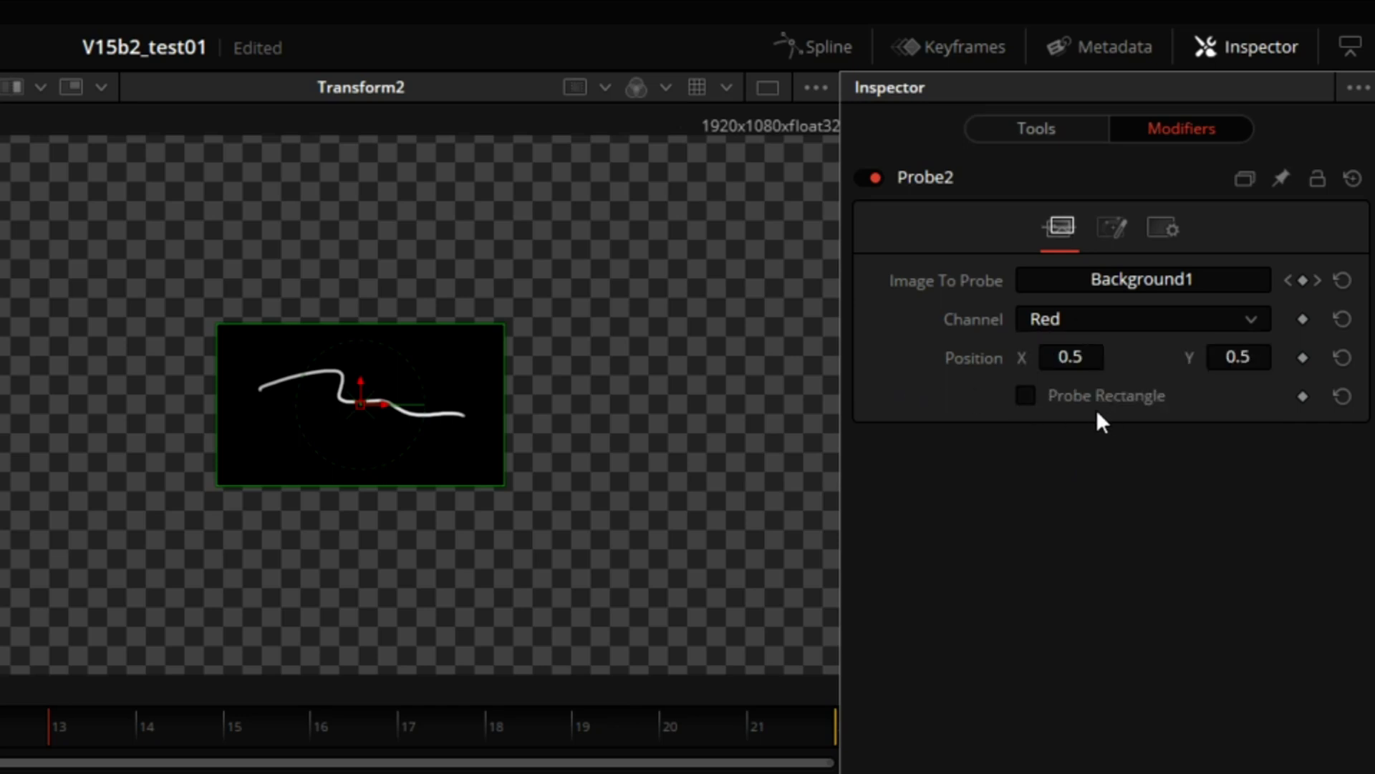
{"action": "left_click", "coordinate": [1027, 394]}
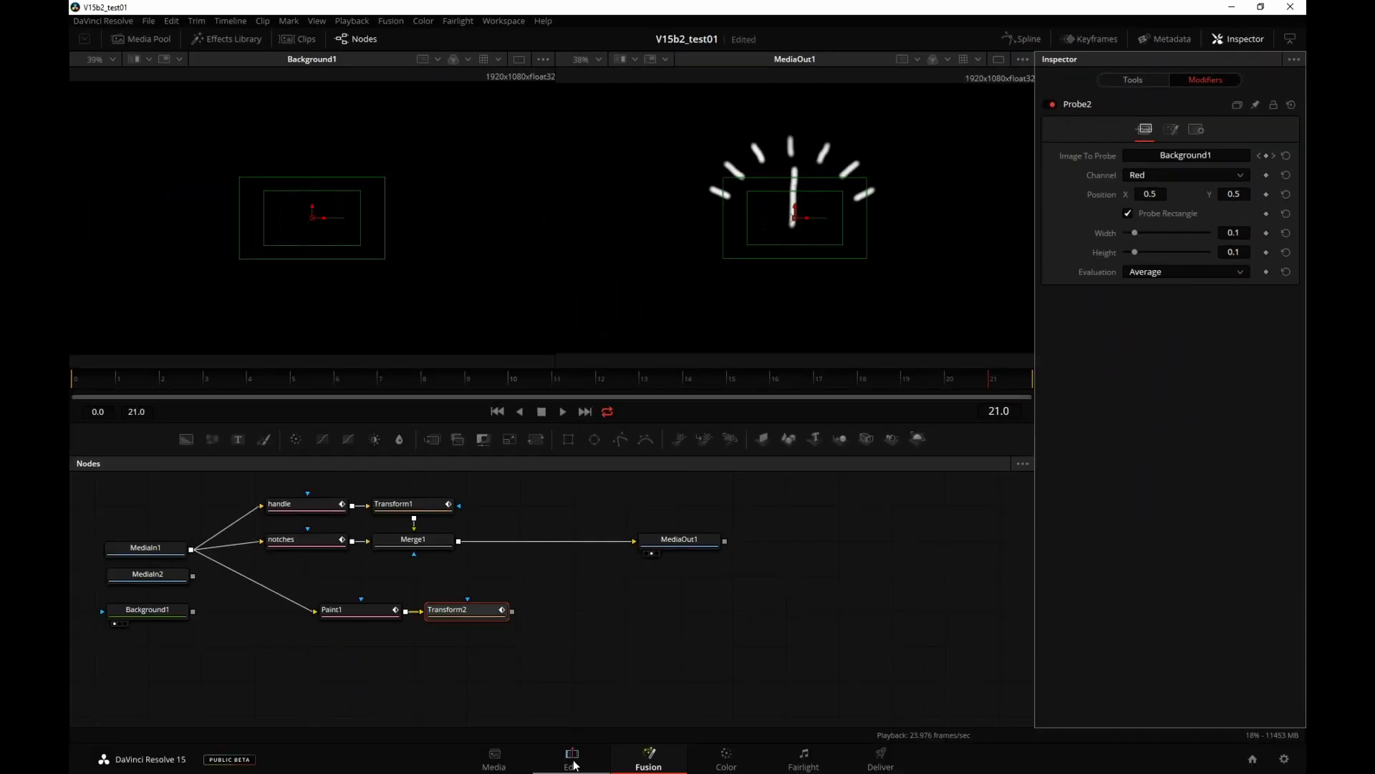
{"action": "left_click", "coordinate": [572, 758]}
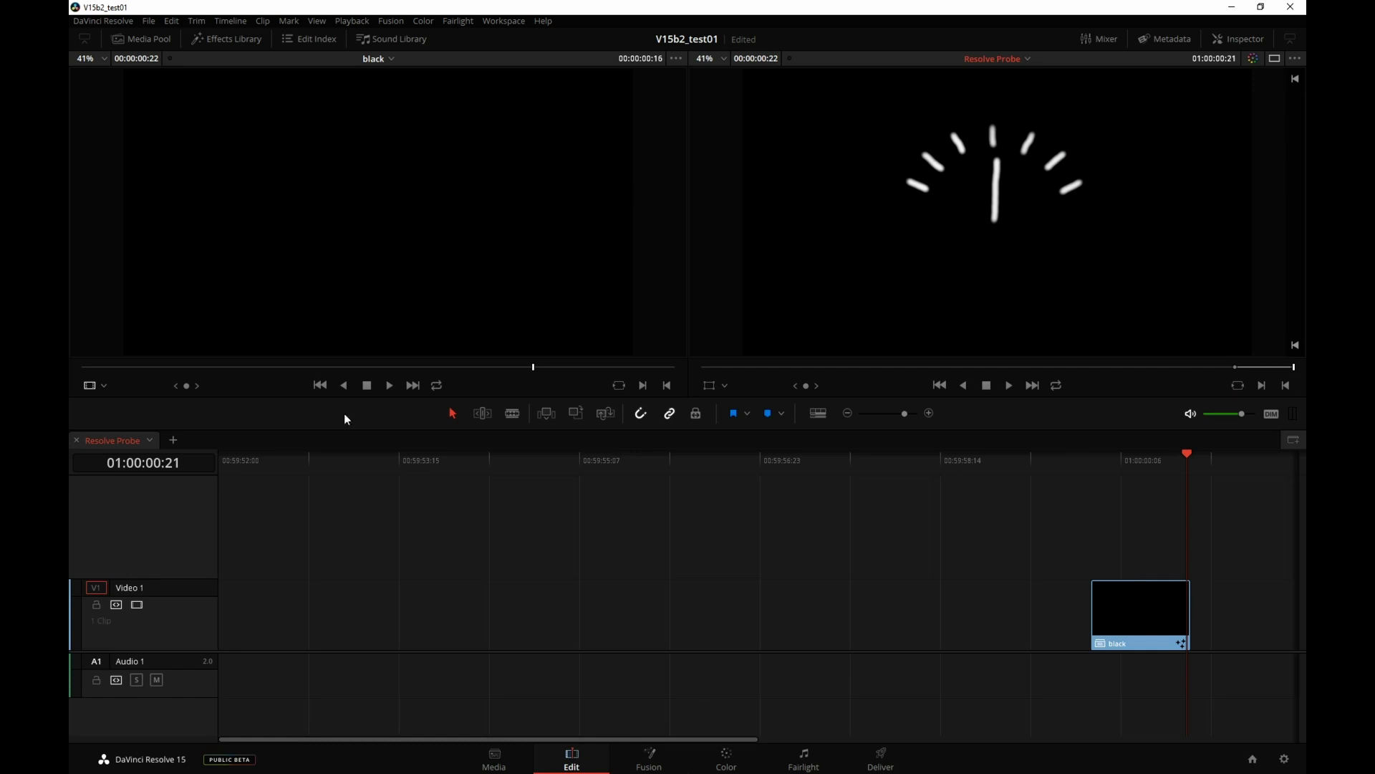
Place the Hibiscus scope clip on Video 1 after the black clip and open its Fusion comp
{"action": "left_click", "coordinate": [141, 39]}
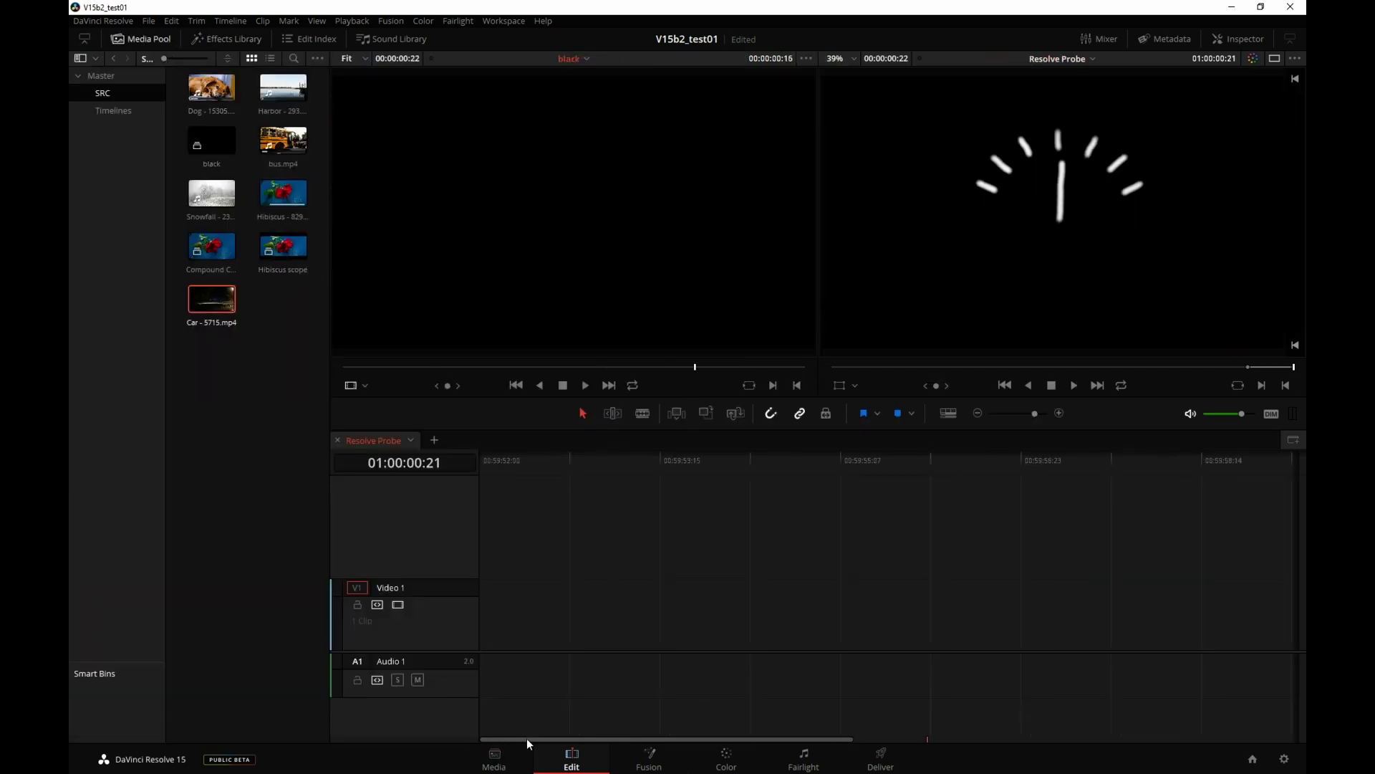
{"action": "left_click_drag", "start_coordinate": [528, 740], "coordinate": [723, 763]}
{"action": "scroll", "coordinate": [626, 543], "scroll_direction": "right", "scroll_amount": 5}
{"action": "left_click_drag", "start_coordinate": [283, 247], "coordinate": [677, 638]}
{"action": "left_click", "coordinate": [720, 462]}
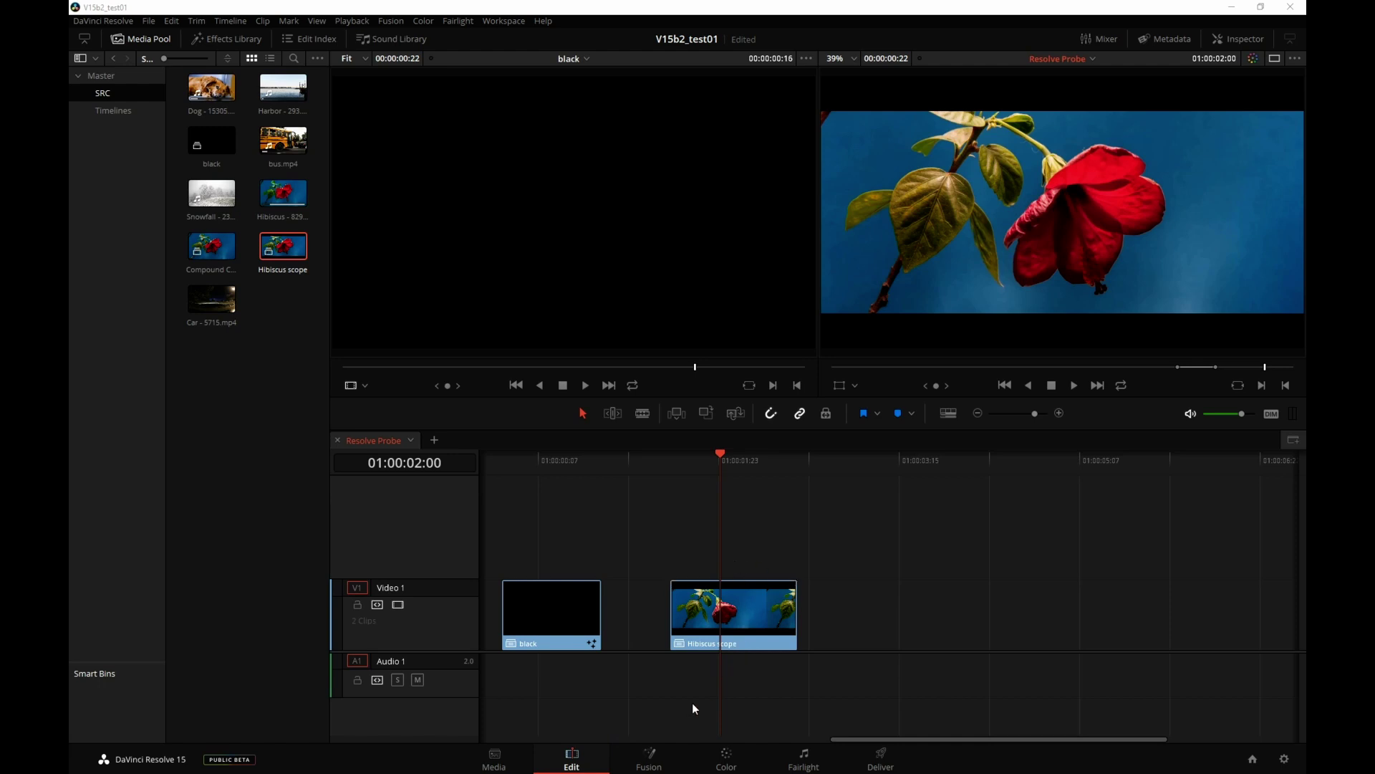
{"action": "left_click", "coordinate": [651, 764]}
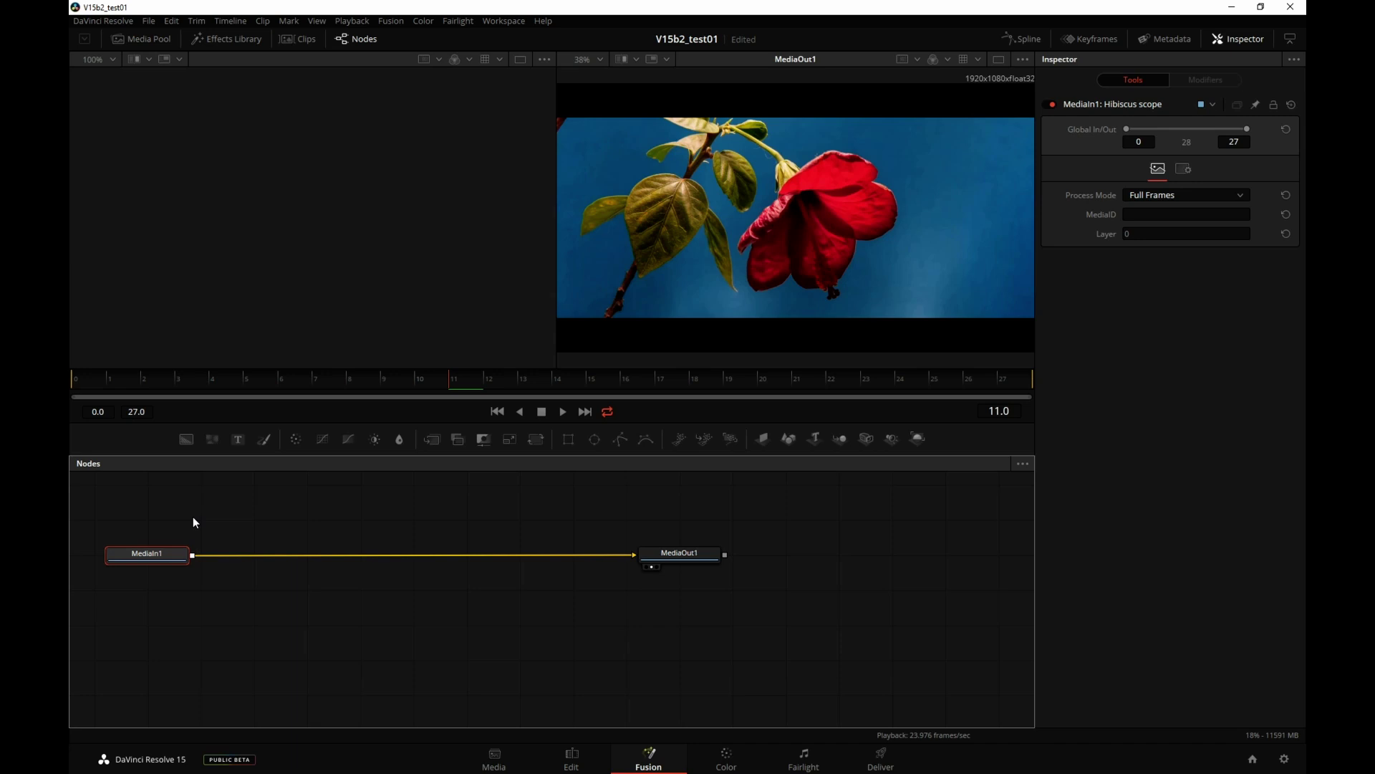
Insert Transform1 after MediaIn1 and set its Size to 1.345 to fill the frame
{"action": "left_click", "coordinate": [536, 438]}
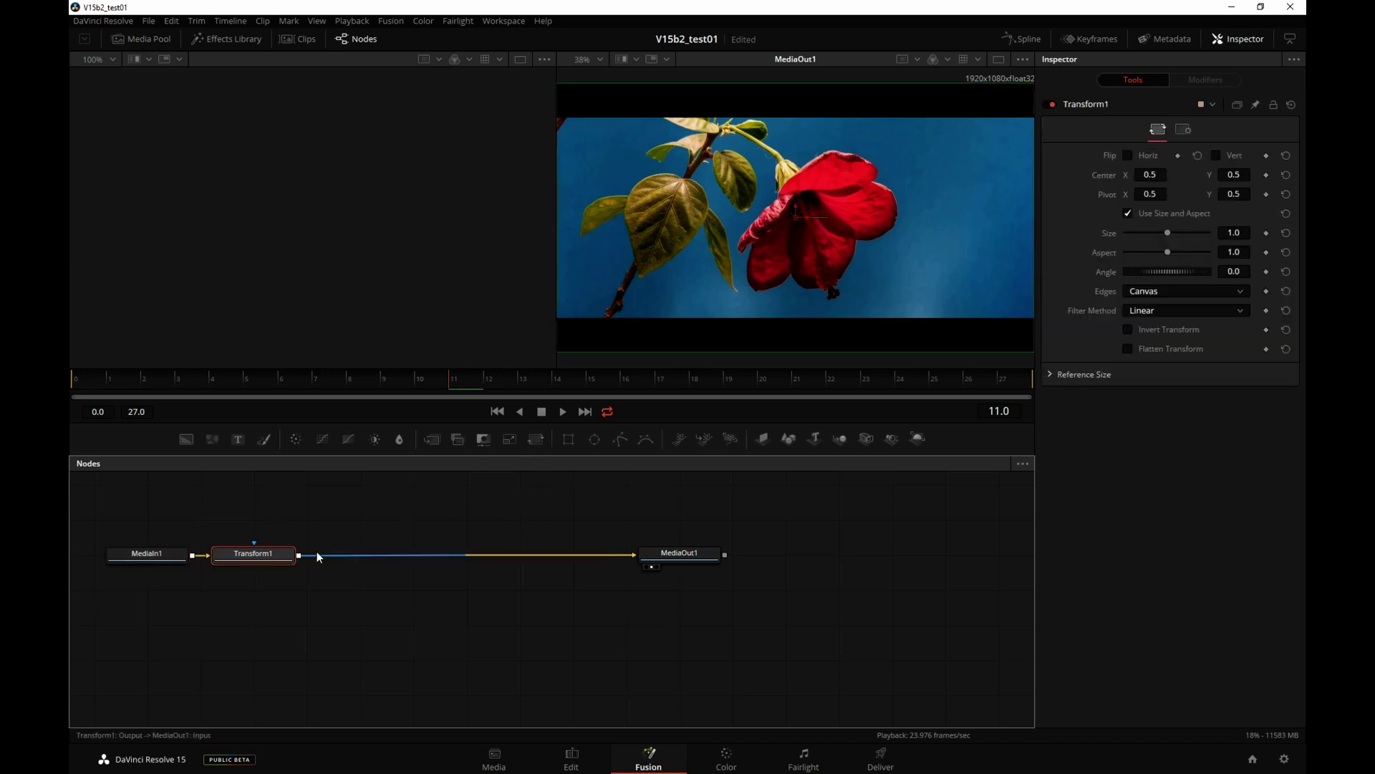
{"action": "left_click", "coordinate": [1235, 233]}
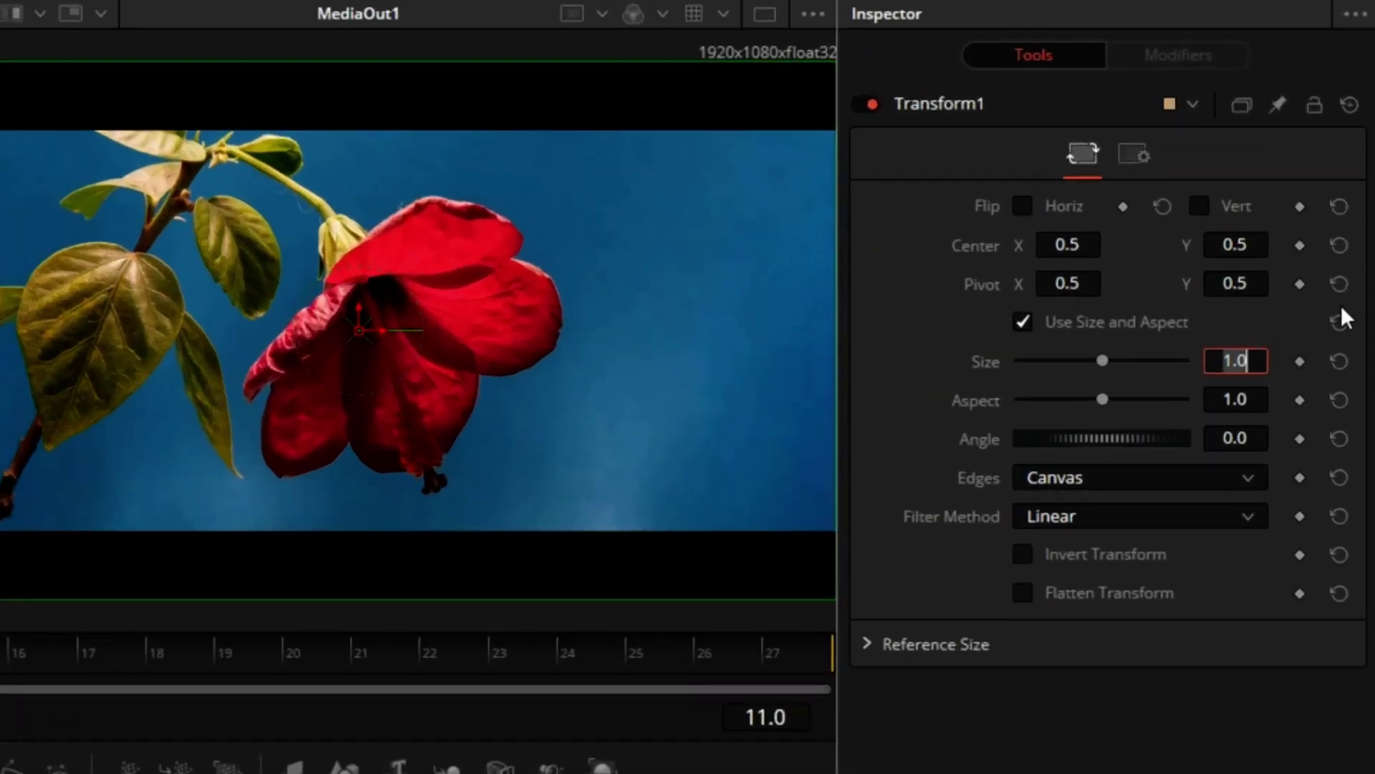
{"action": "type", "text": "1.345"}
{"action": "key", "text": "Tab"}
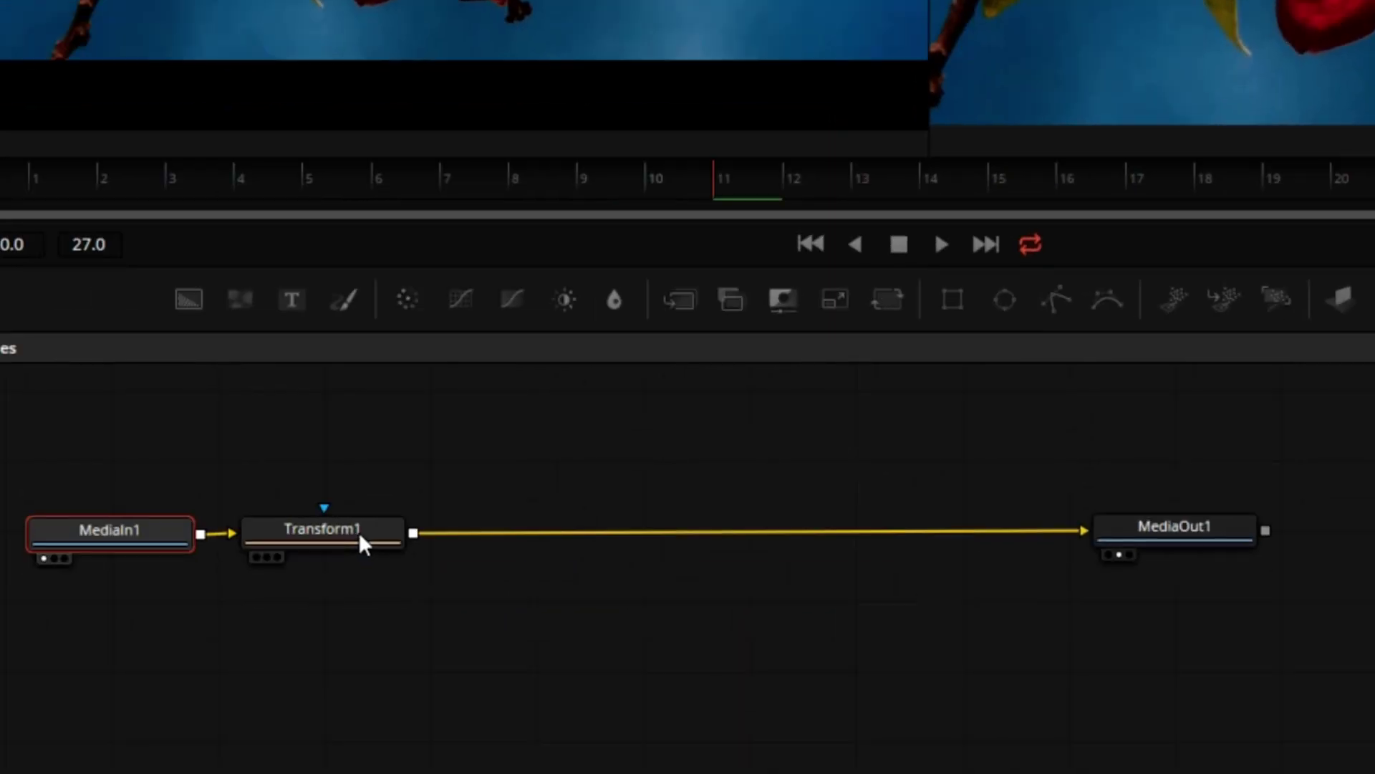
{"action": "left_click", "coordinate": [363, 541]}
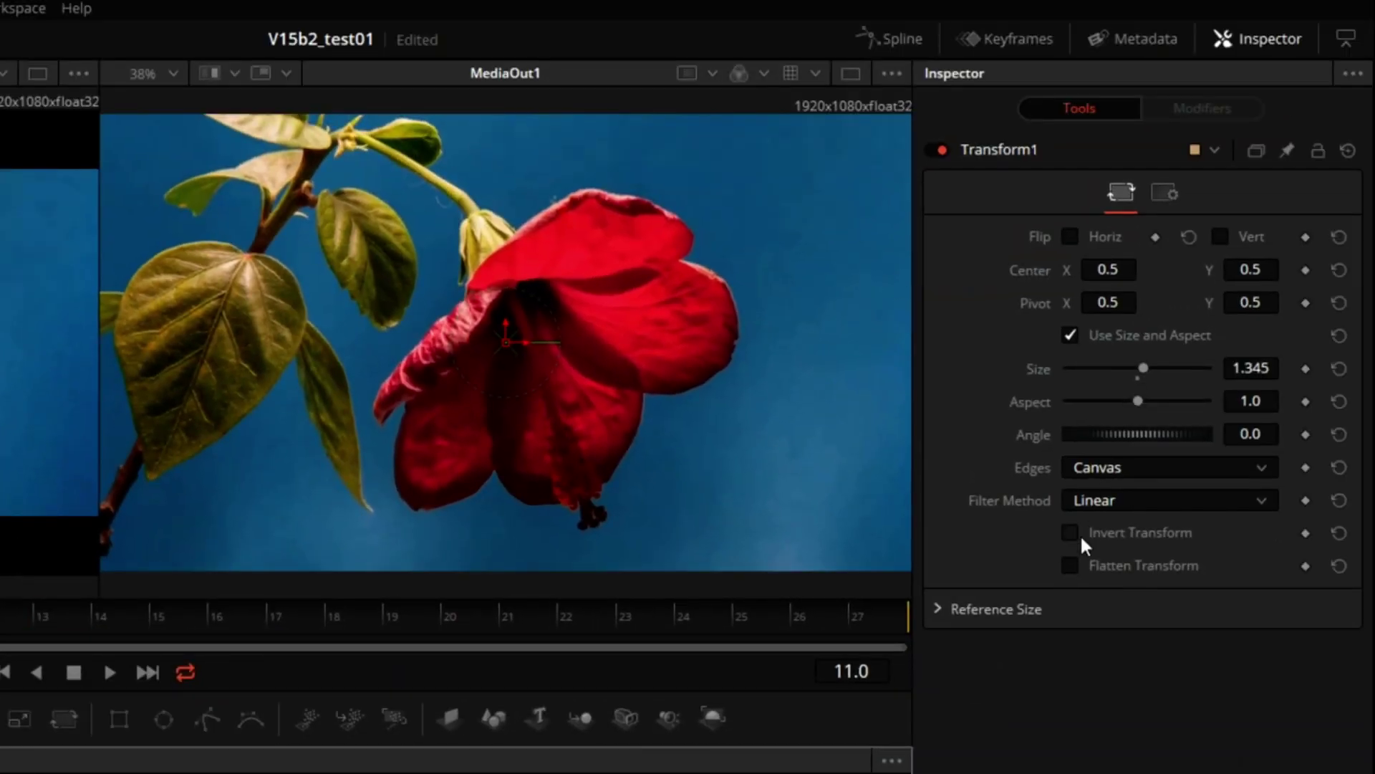
Attach a Probe modifier to Transform1's Size, probing MediaIn1 with a rectangular sample area
{"action": "right_click", "coordinate": [1040, 373]}
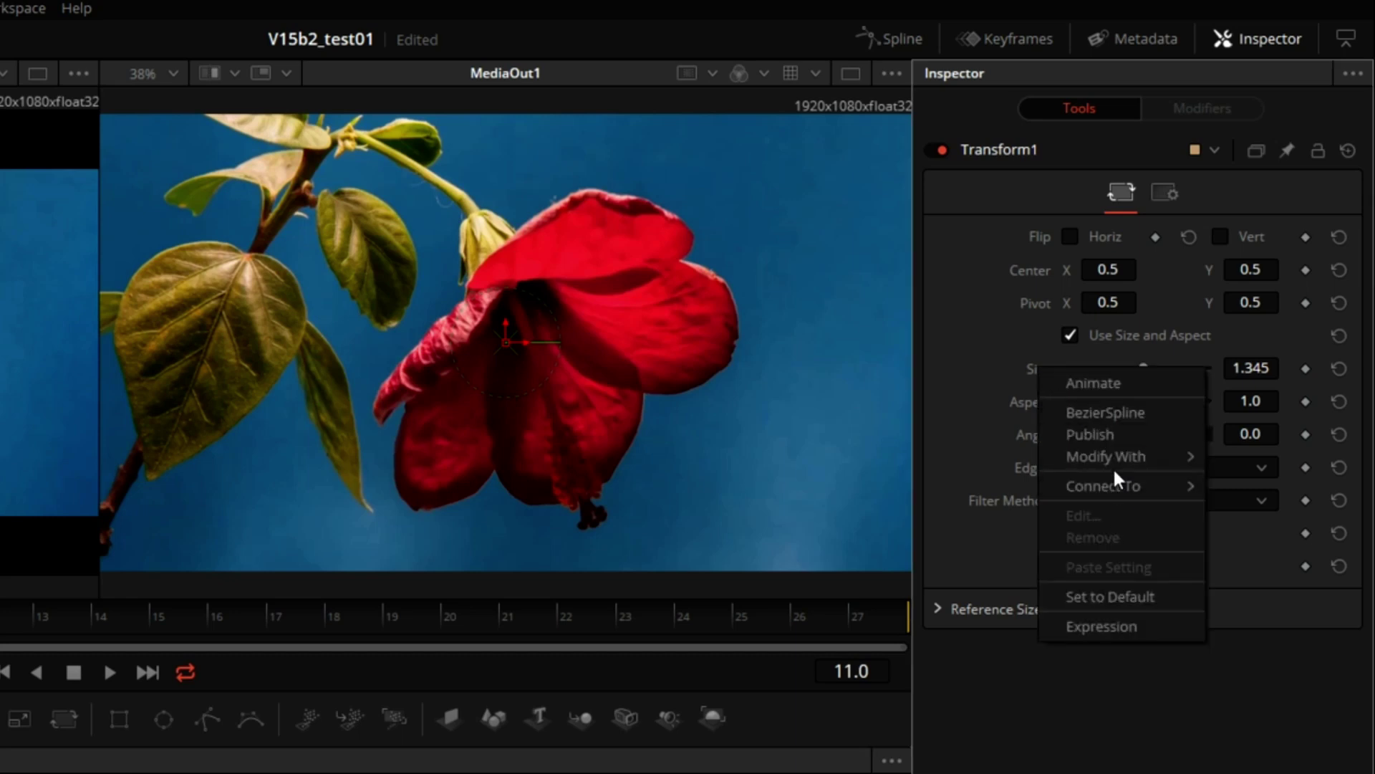
{"action": "mouse_move", "coordinate": [1051, 462]}
{"action": "left_click", "coordinate": [900, 724]}
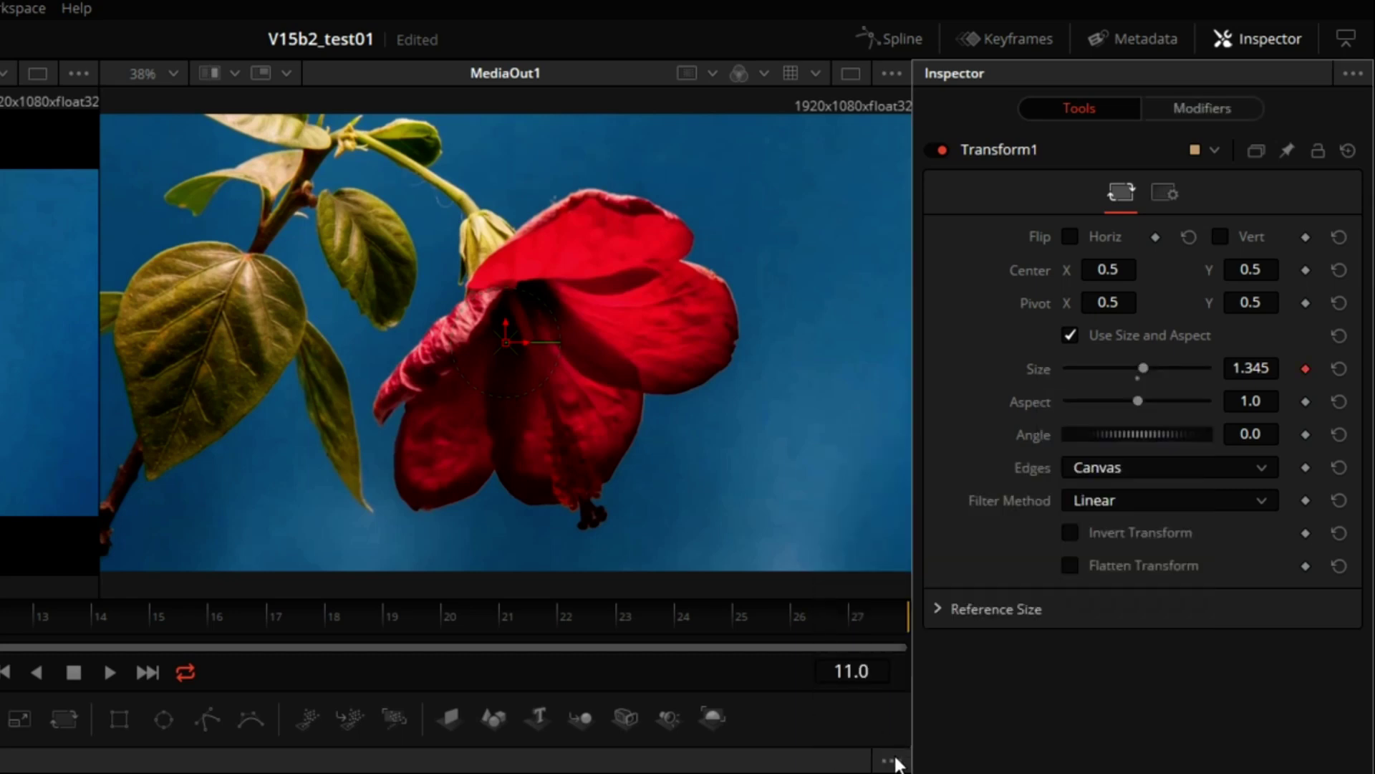
{"action": "left_click", "coordinate": [1202, 107]}
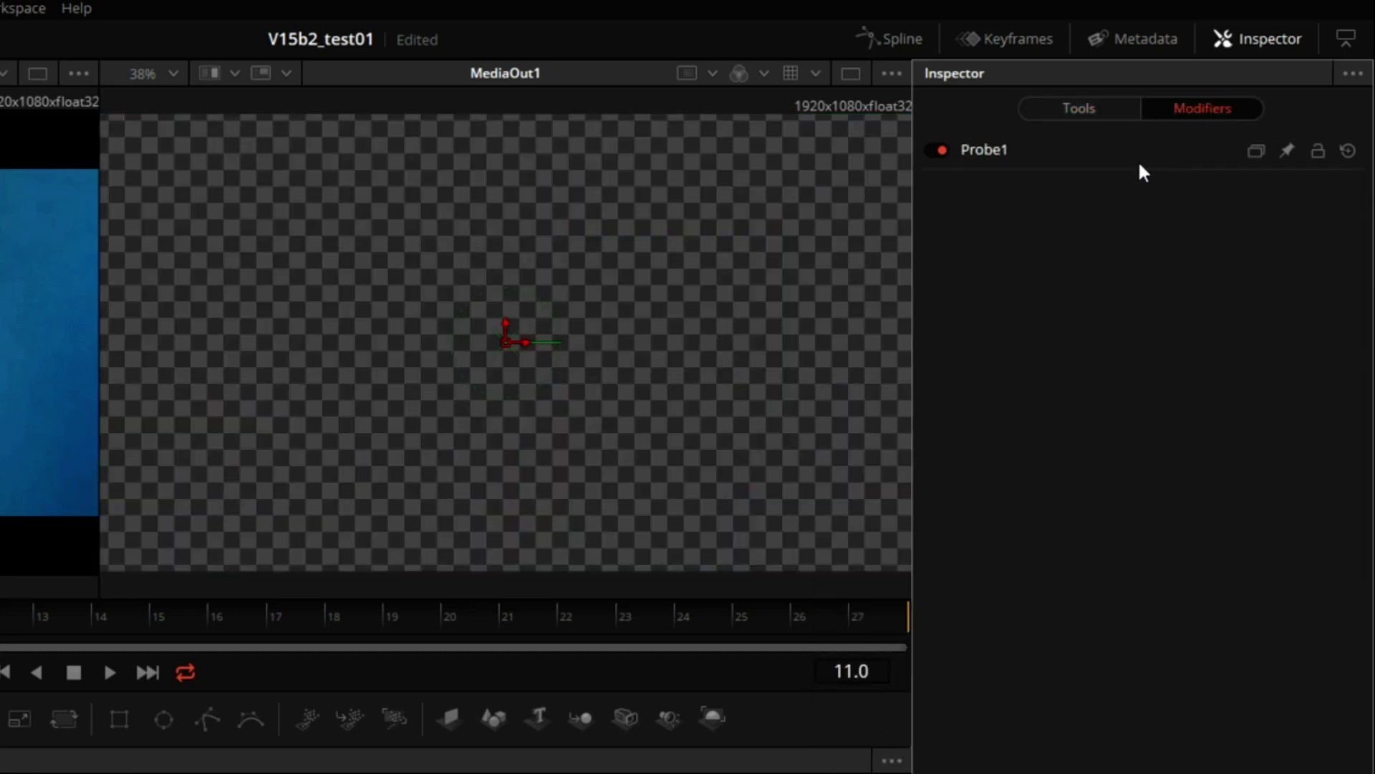
{"action": "left_click", "coordinate": [1017, 147]}
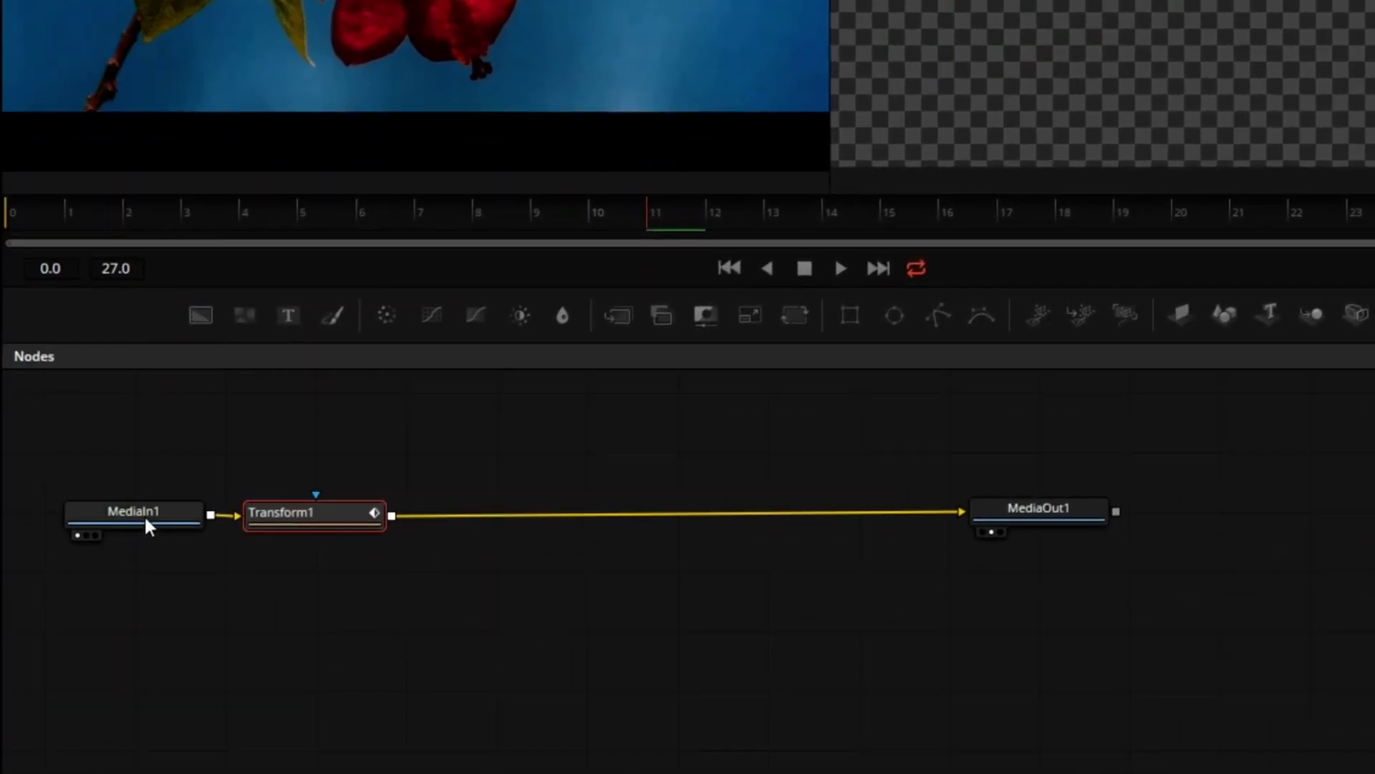
{"action": "left_click_drag", "start_coordinate": [147, 526], "coordinate": [1166, 236]}
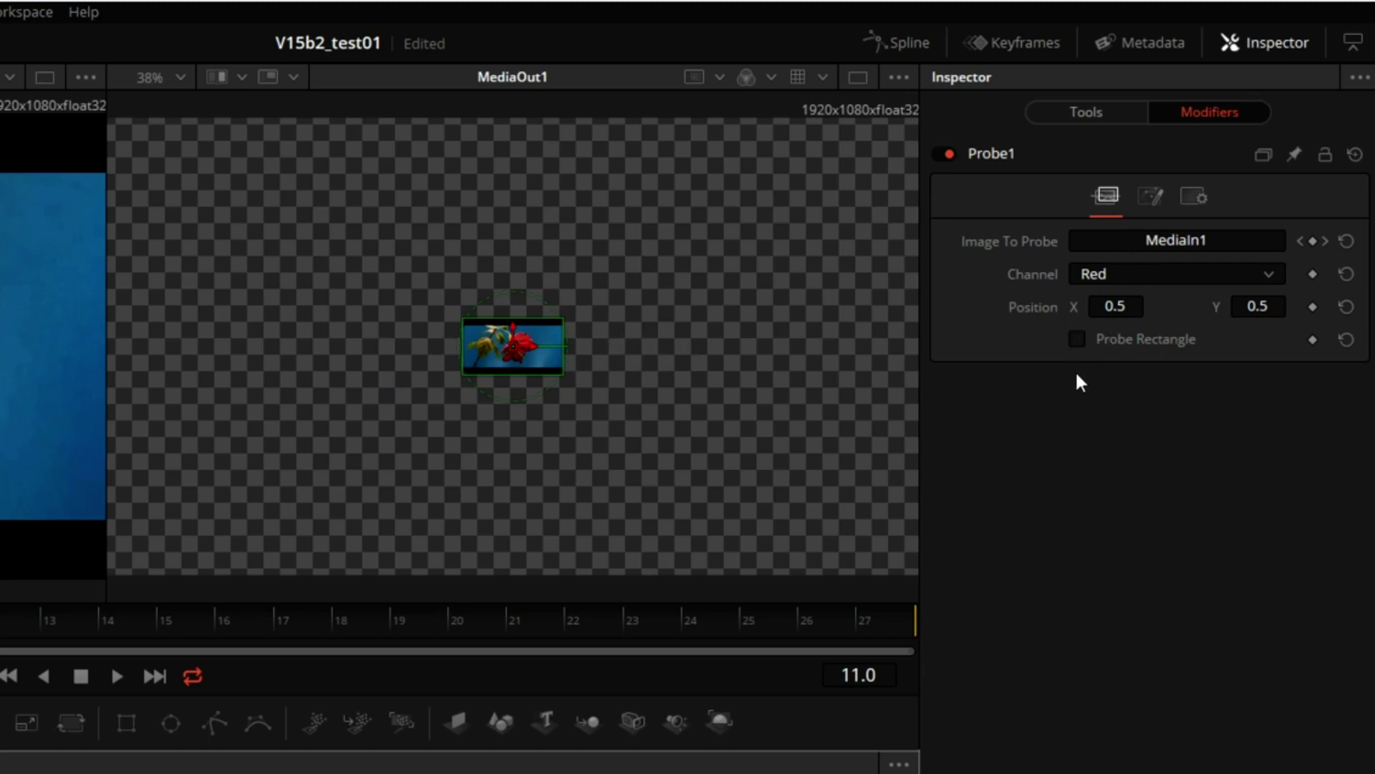
{"action": "left_click", "coordinate": [1078, 339]}
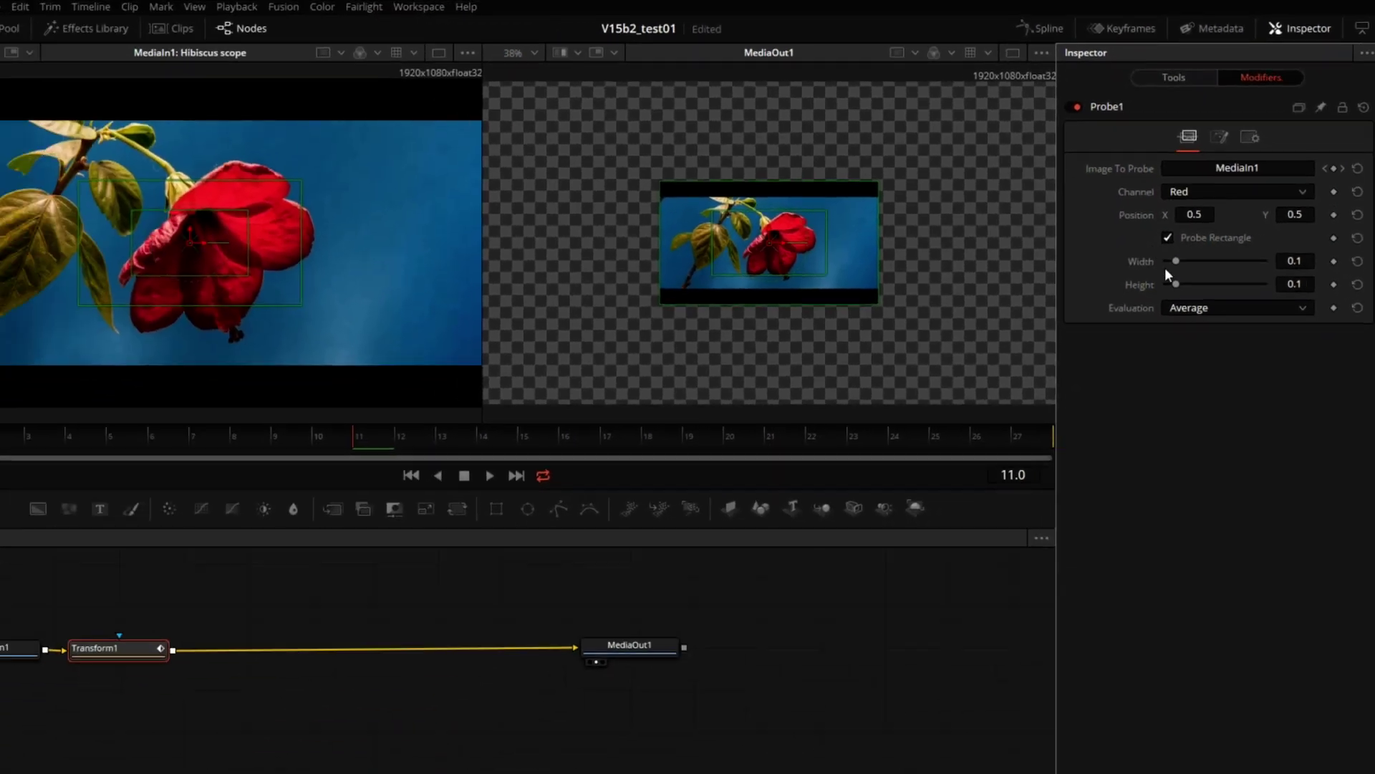
Thin the probe rectangle to 0.039 high and place it on the bottom black letterbox bar
{"action": "left_click_drag", "start_coordinate": [1088, 404], "coordinate": [1080, 405]}
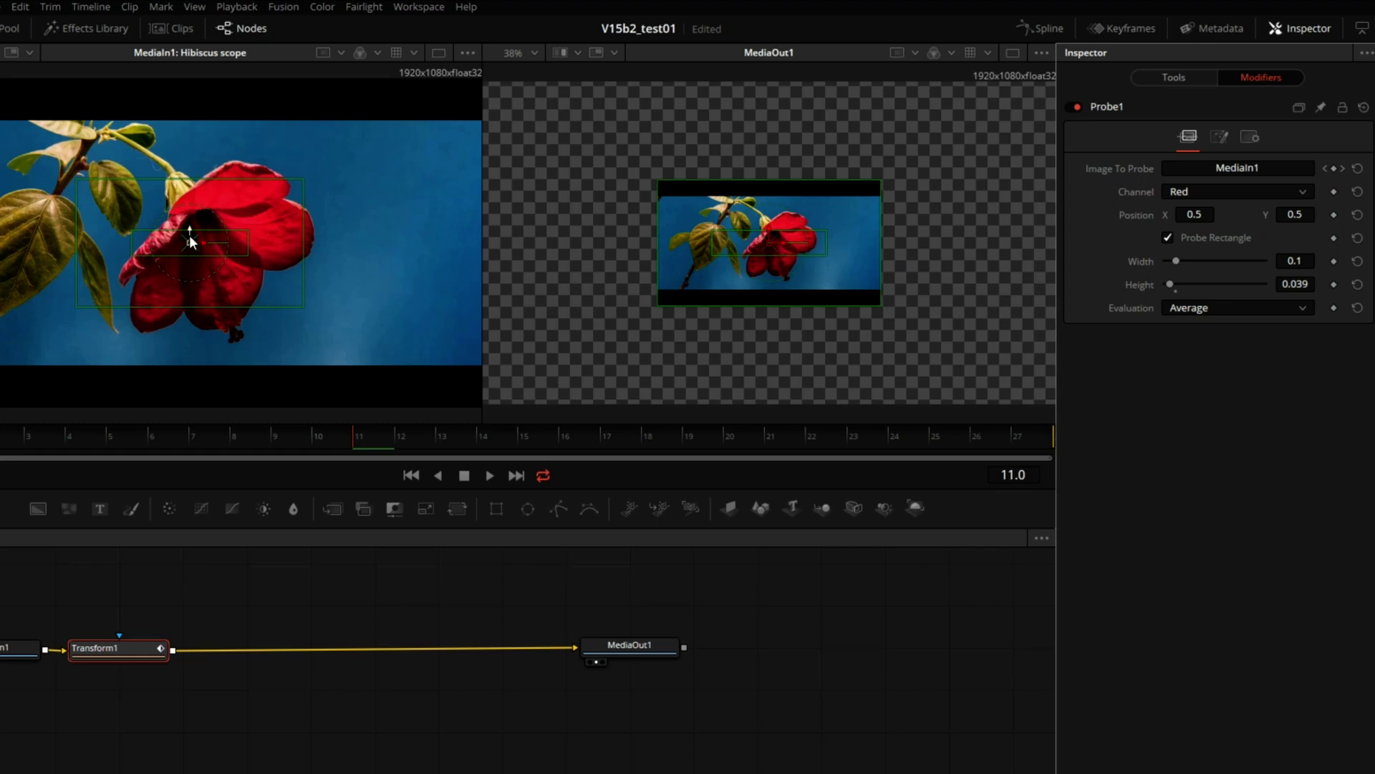
{"action": "left_click_drag", "start_coordinate": [190, 234], "coordinate": [191, 374]}
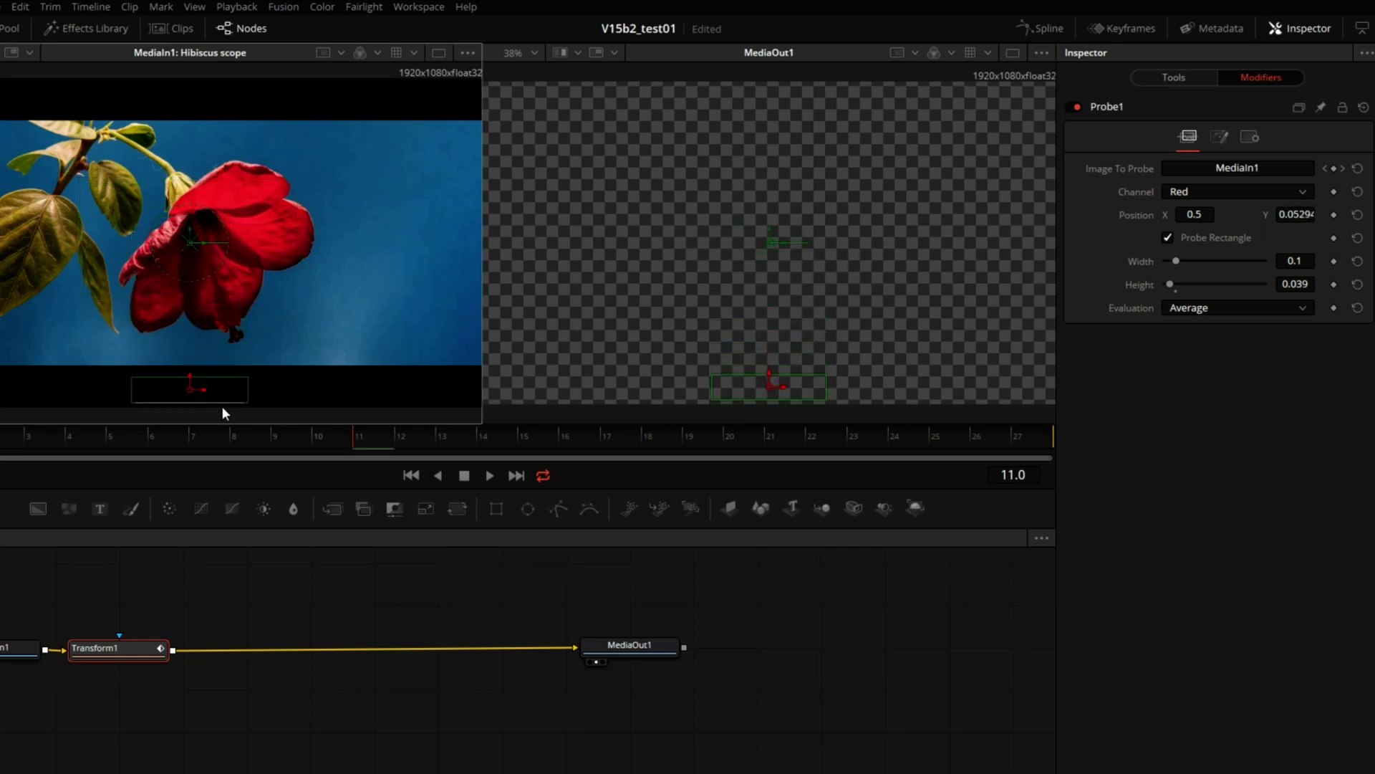
{"action": "left_click_drag", "start_coordinate": [187, 373], "coordinate": [221, 390]}
{"action": "scroll", "coordinate": [1169, 308], "scroll_direction": "down", "scroll_amount": 1}
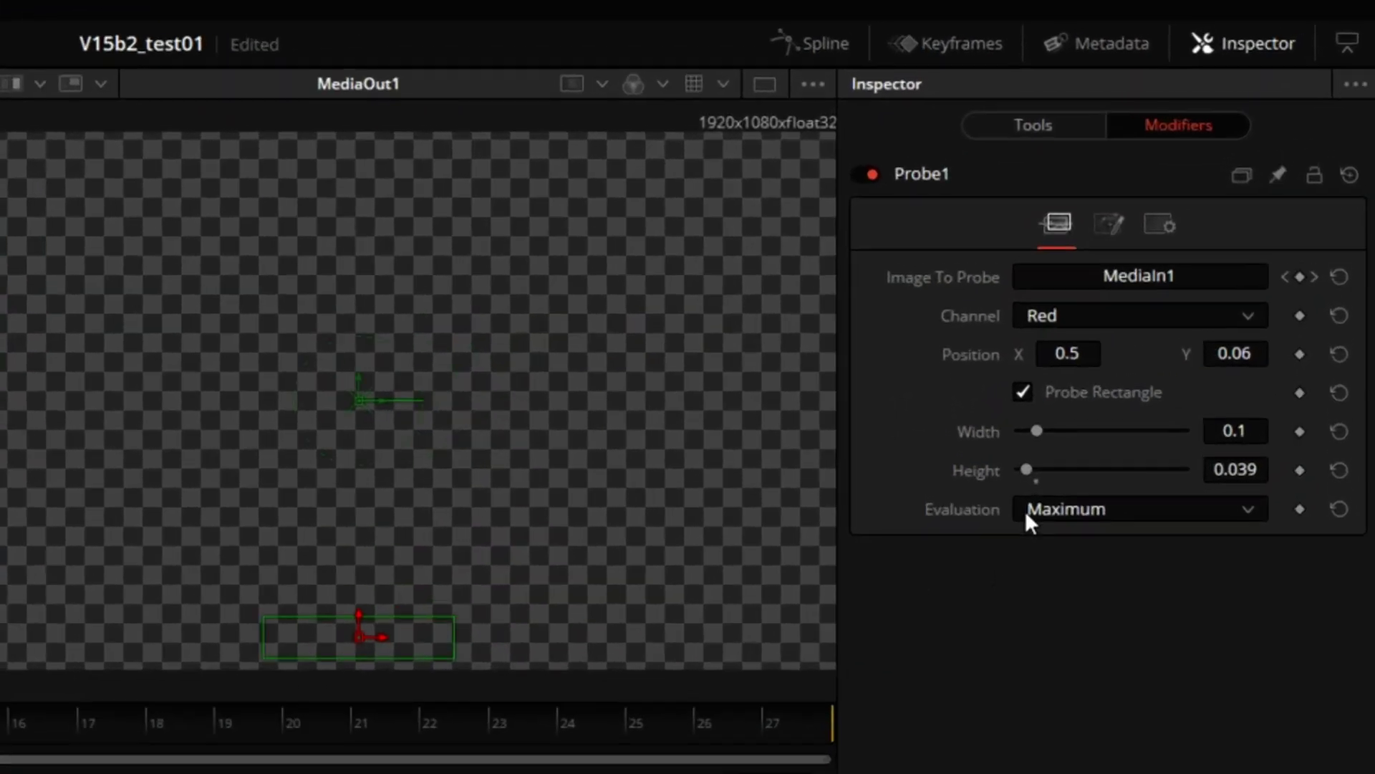
Set Probe1's Black Value to 1.345 in its value scaling settings
{"action": "left_click", "coordinate": [1110, 228]}
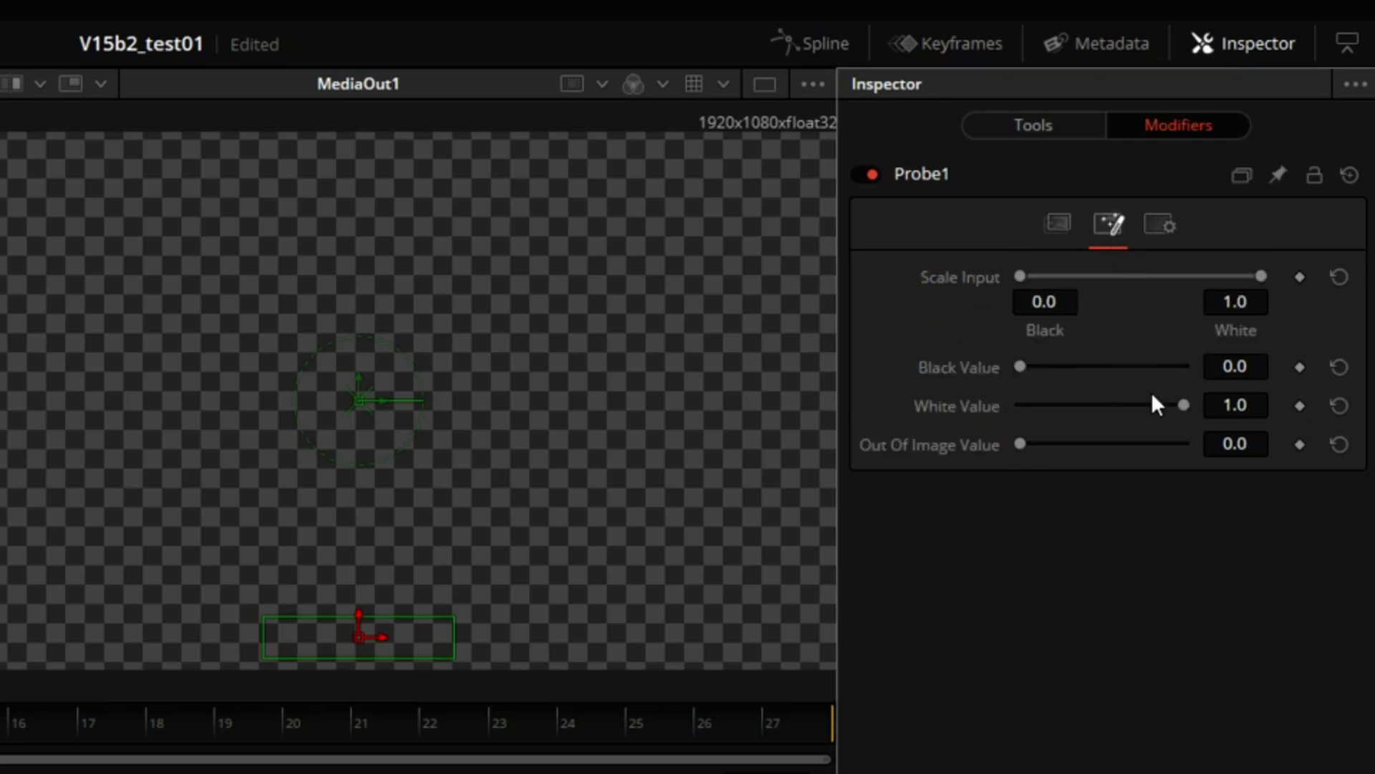
{"action": "left_click", "coordinate": [1235, 366]}
{"action": "type", "text": "1.345"}
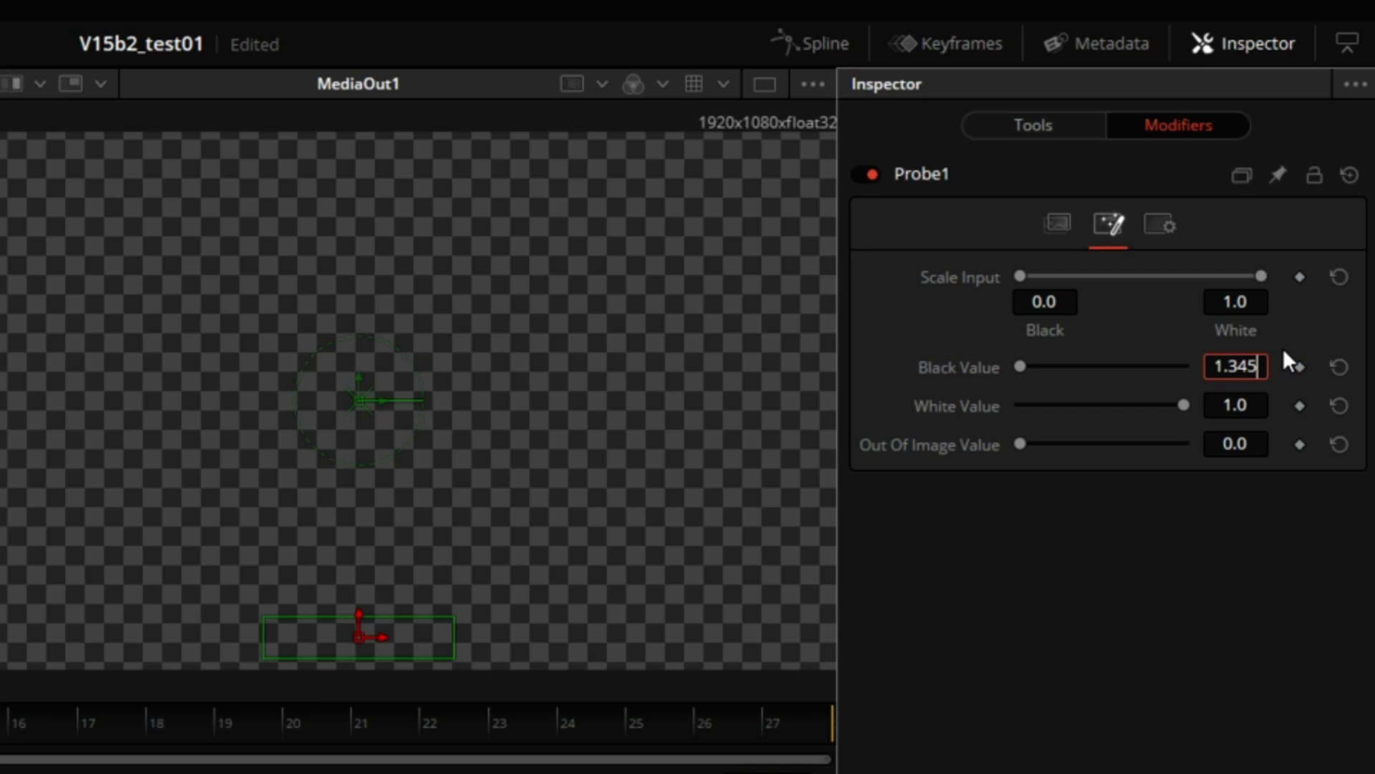
{"action": "key", "text": "Tab"}
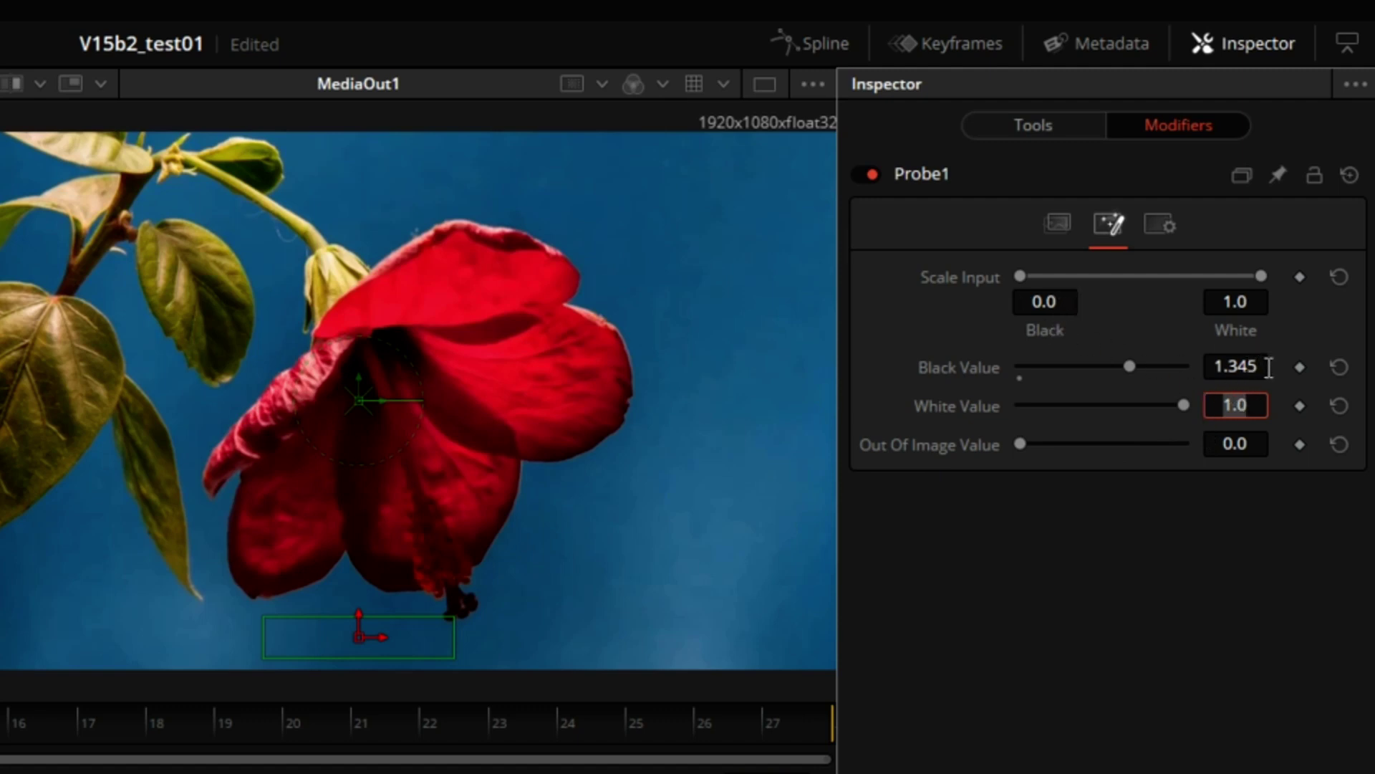
Check Transform1's Size, then move the probe area up onto the picture to test
{"action": "left_click", "coordinate": [1060, 223]}
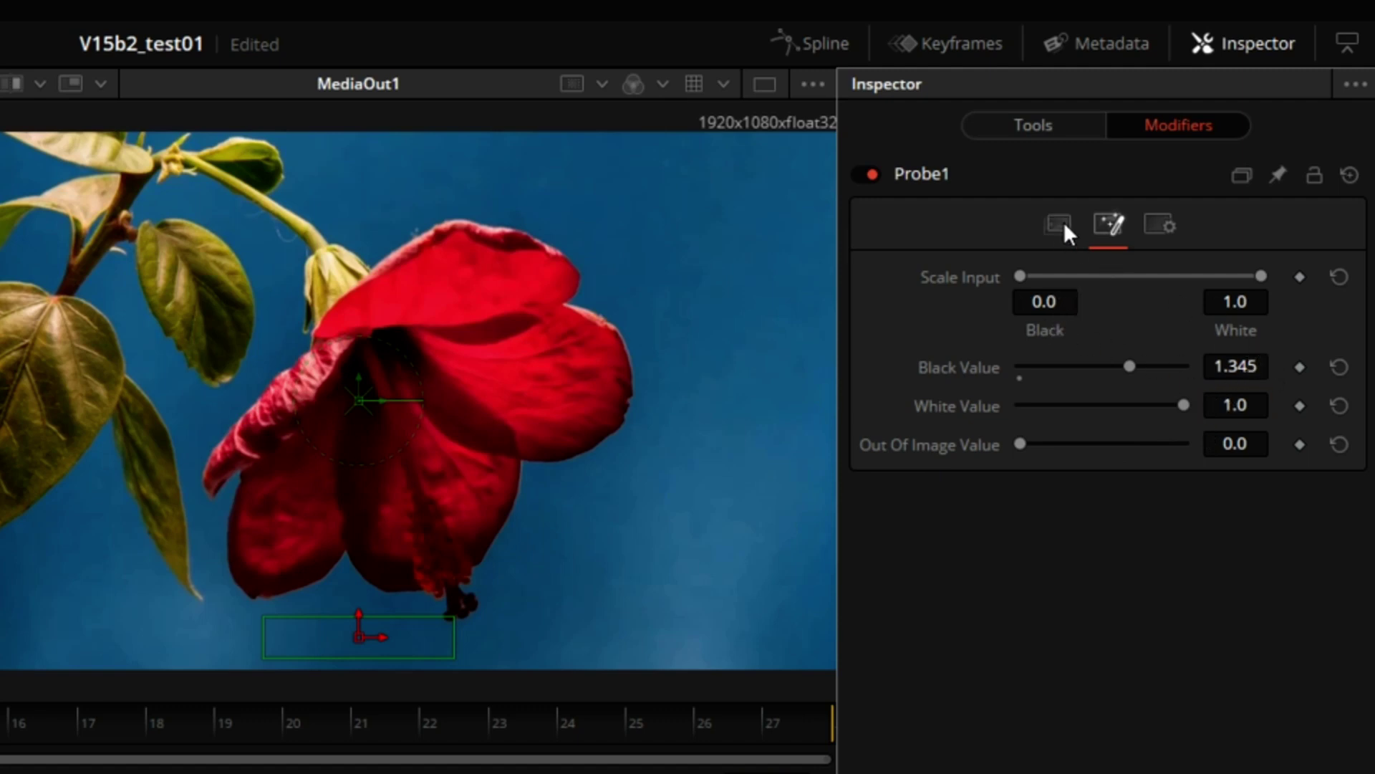
{"action": "left_click", "coordinate": [1046, 120]}
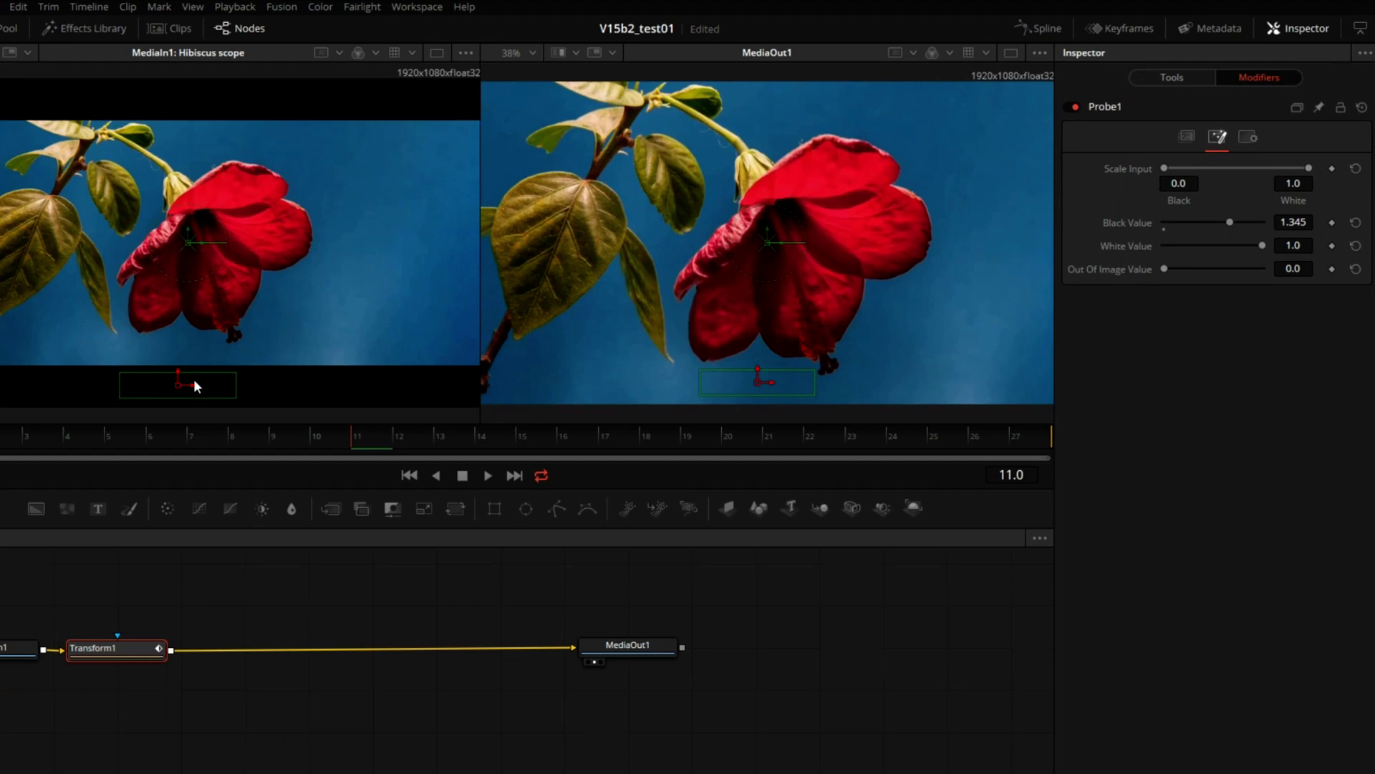
{"action": "left_click_drag", "start_coordinate": [180, 386], "coordinate": [172, 342]}
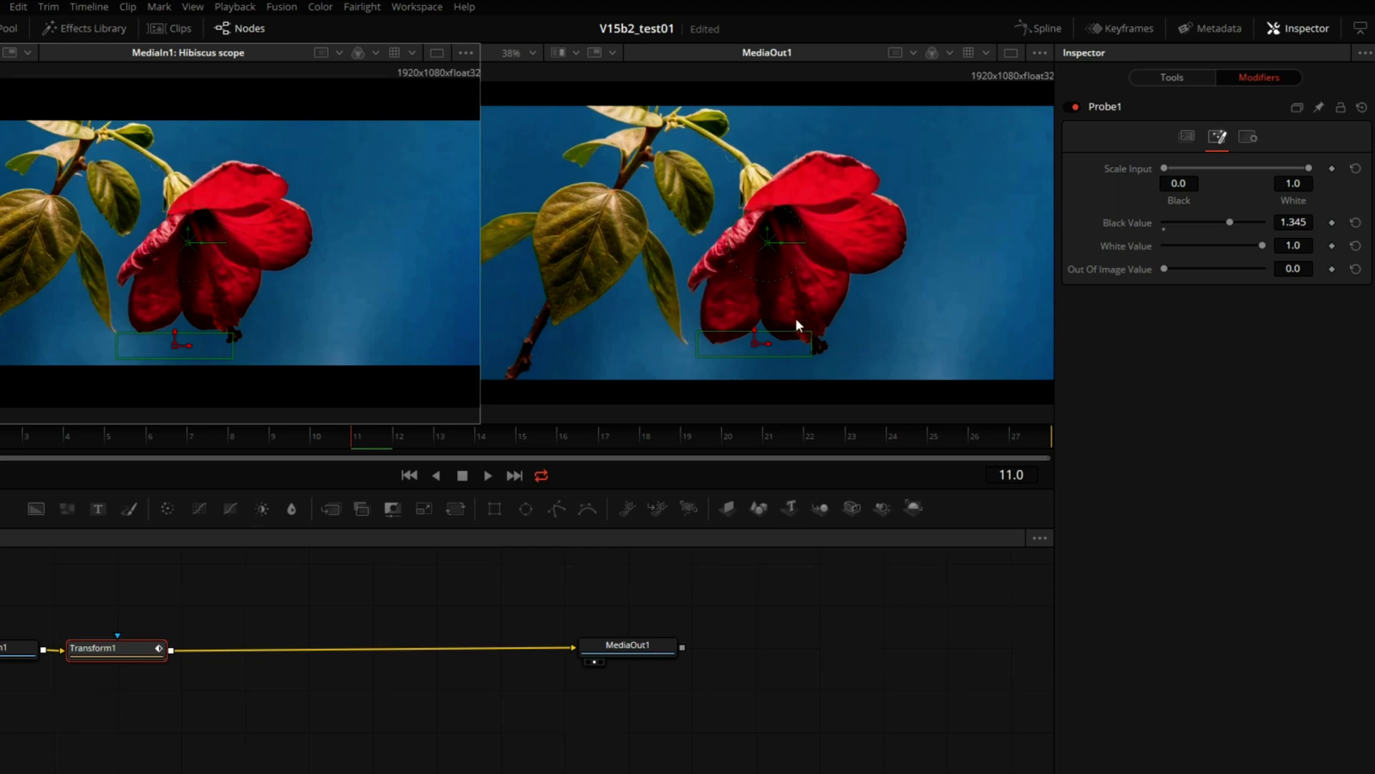
Lower Probe1's Scale Input White to 0.011 and return the probe area to the black bar
{"action": "mouse_move", "coordinate": [181, 350]}
{"action": "left_mouse_down"}
{"action": "mouse_move", "coordinate": [182, 315]}
{"action": "mouse_move", "coordinate": [174, 342]}
{"action": "left_mouse_up"}
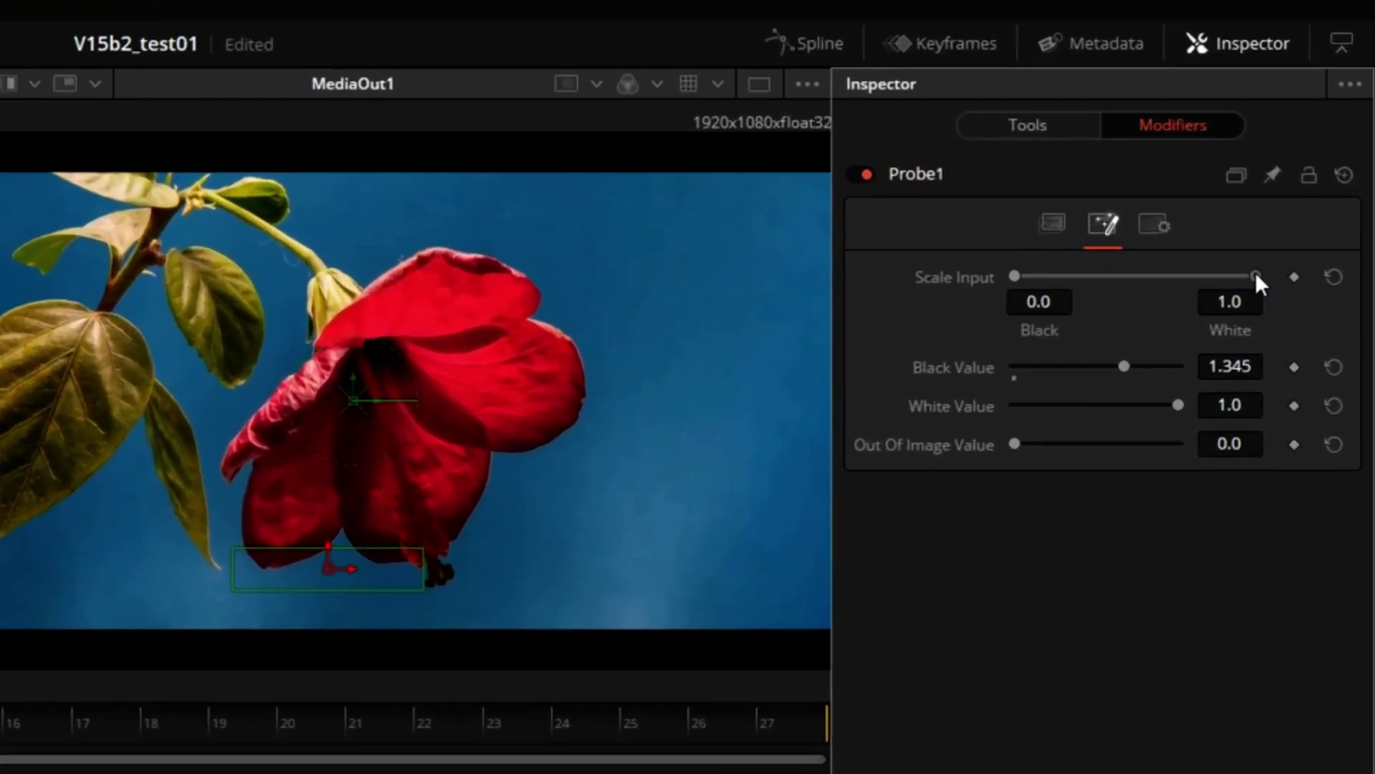
{"action": "left_click_drag", "start_coordinate": [1255, 274], "coordinate": [1034, 282]}
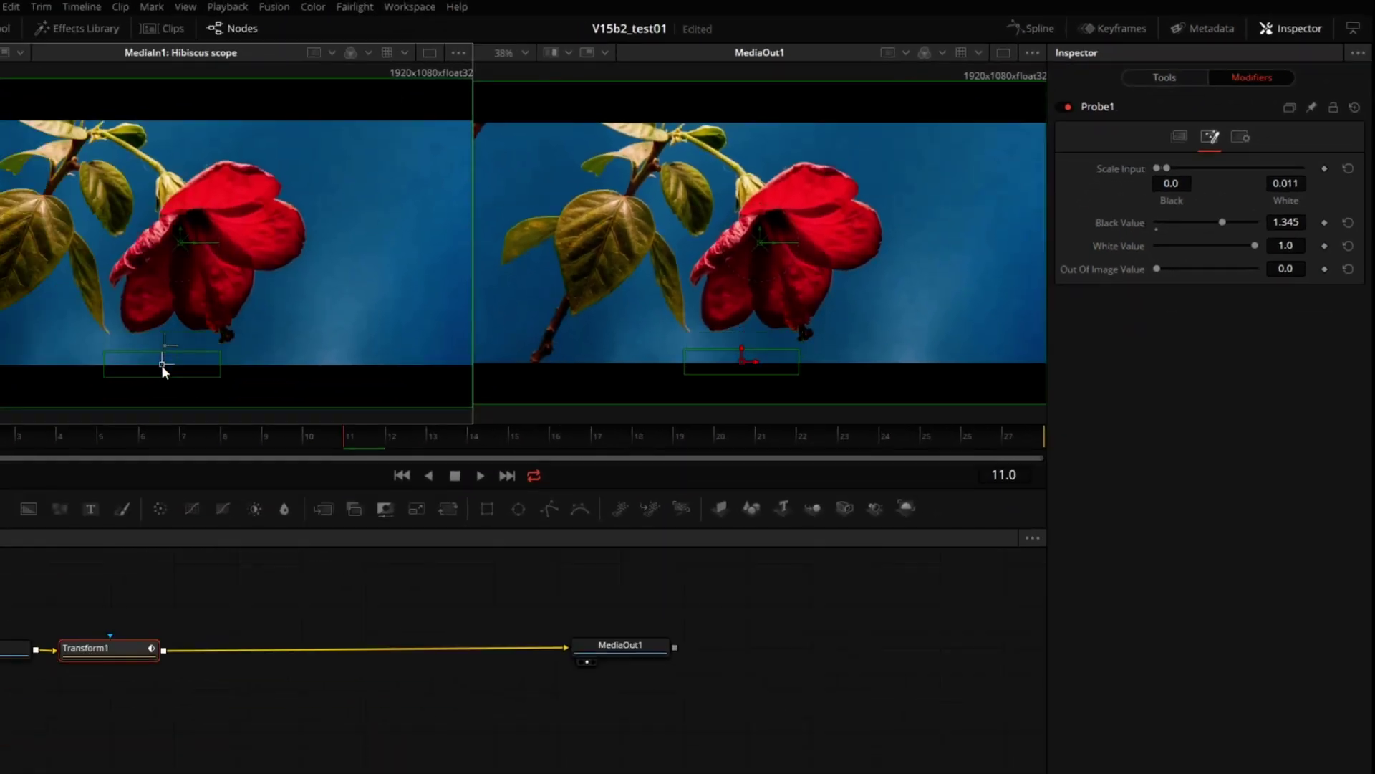
{"action": "mouse_move", "coordinate": [161, 364]}
{"action": "left_mouse_down"}
{"action": "mouse_move", "coordinate": [164, 381]}
{"action": "mouse_move", "coordinate": [192, 261]}
{"action": "mouse_move", "coordinate": [287, 308]}
{"action": "mouse_move", "coordinate": [171, 355]}
{"action": "mouse_move", "coordinate": [162, 385]}
{"action": "left_mouse_up"}
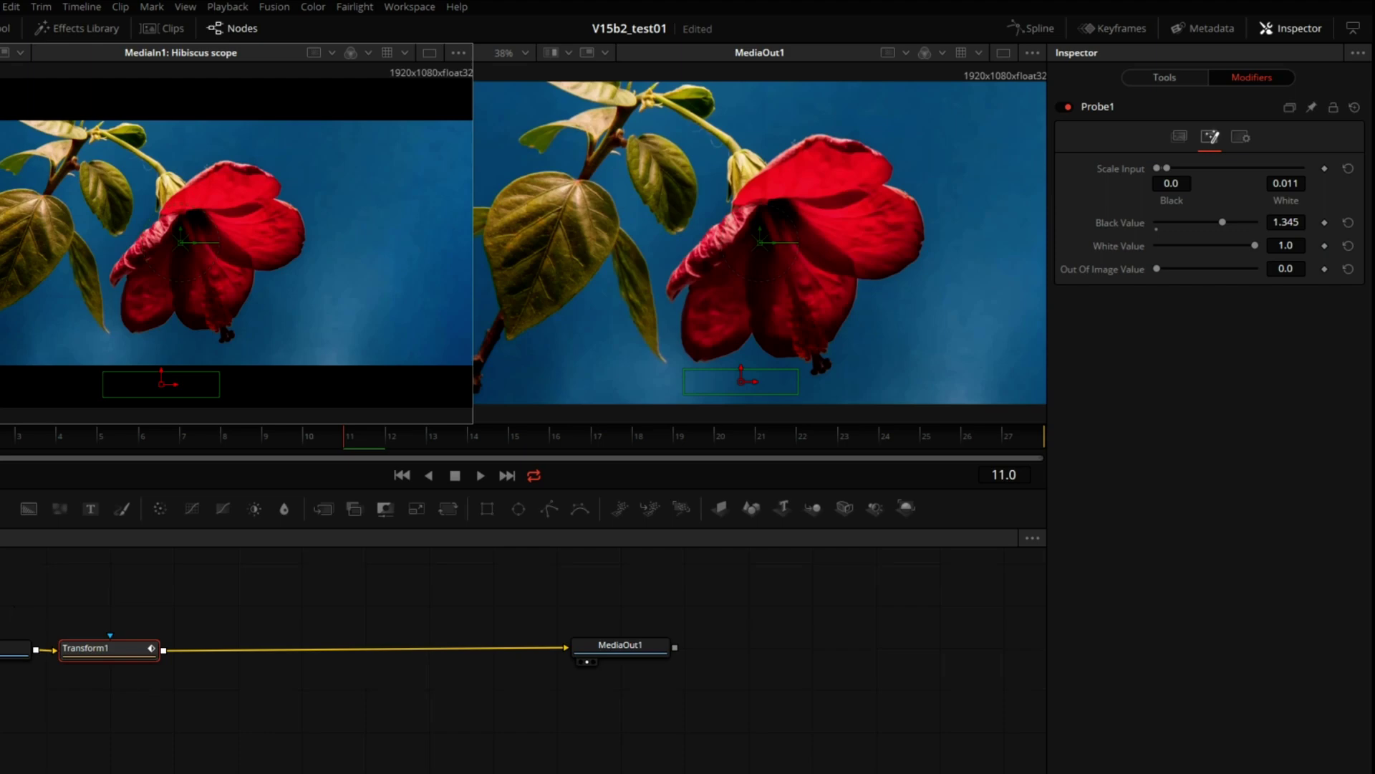